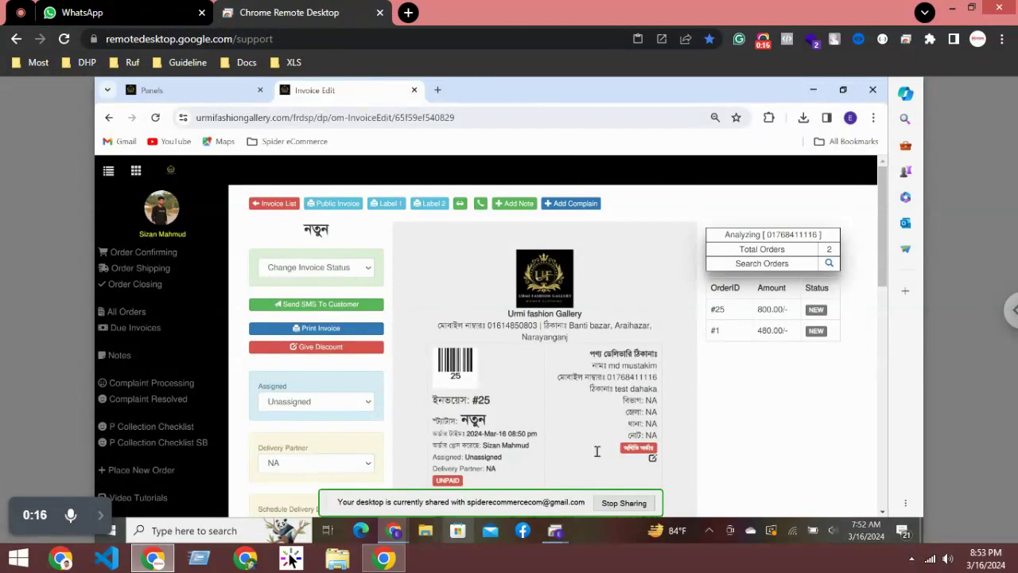
Step: Change the open invoice's status to Confirmed with Steadfast Courier as the delivery partner
{"action": "left_click_drag", "start_coordinate": [300, 230], "coordinate": [340, 237]}
{"action": "left_click", "coordinate": [350, 272]}
{"action": "left_click", "coordinate": [334, 301]}
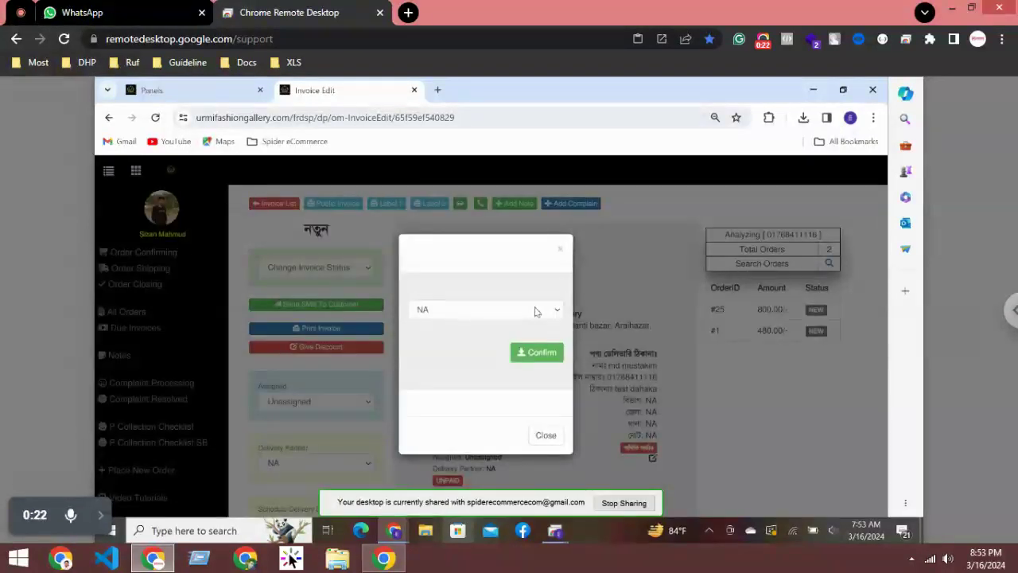
{"action": "left_click", "coordinate": [536, 311]}
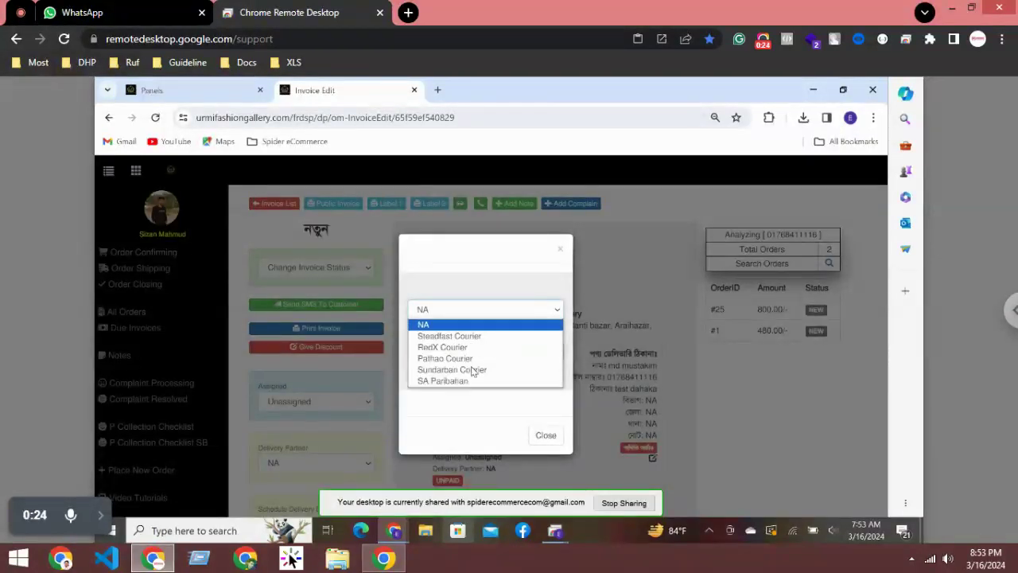
{"action": "left_click", "coordinate": [465, 338]}
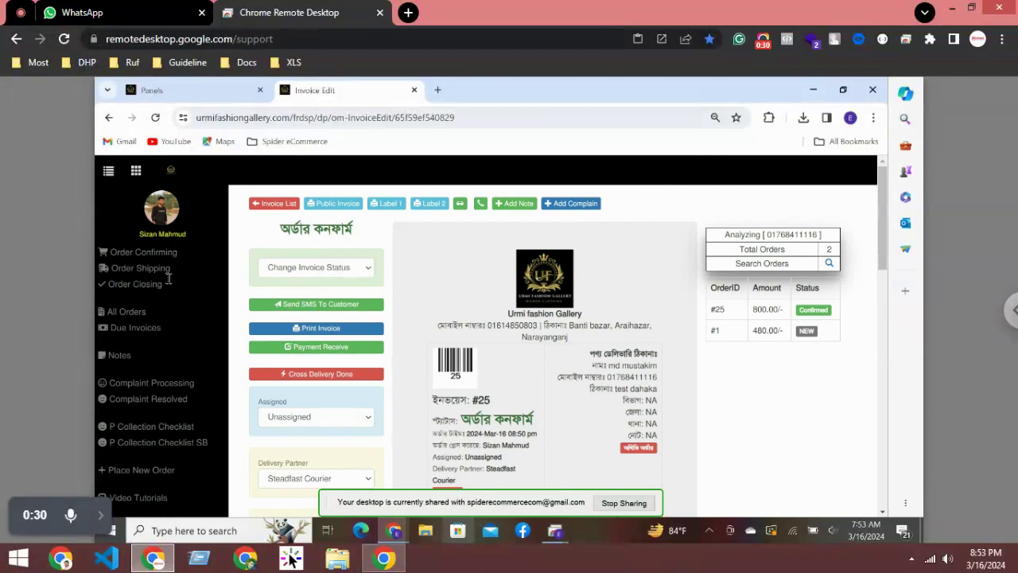
Step: Open the first new order's invoice from the Order Confirming list and examine its available invoice status options
{"action": "left_click", "coordinate": [159, 252]}
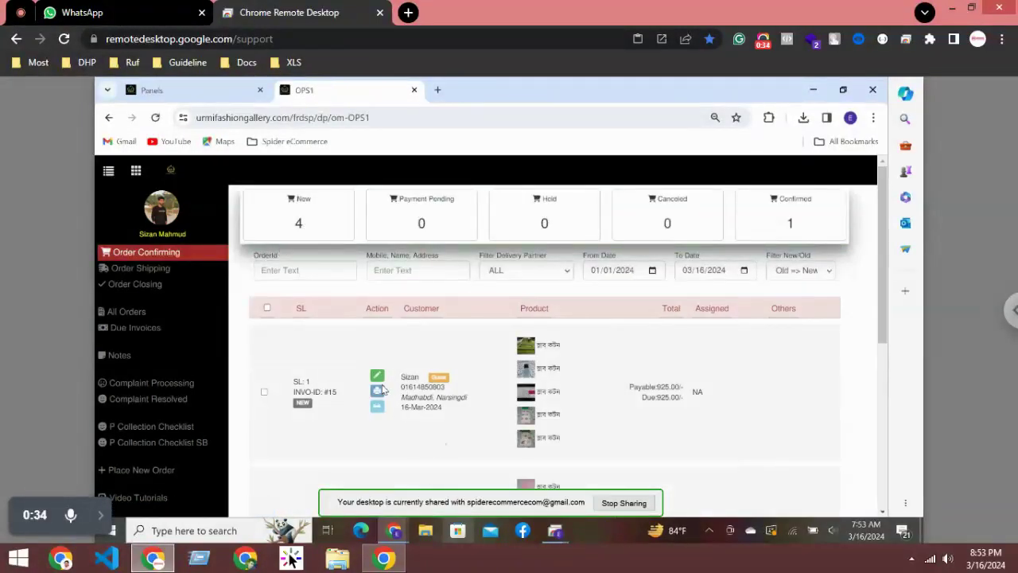
{"action": "scroll", "coordinate": [396, 390], "scroll_direction": "down", "scroll_amount": 2}
{"action": "left_click", "coordinate": [377, 269]}
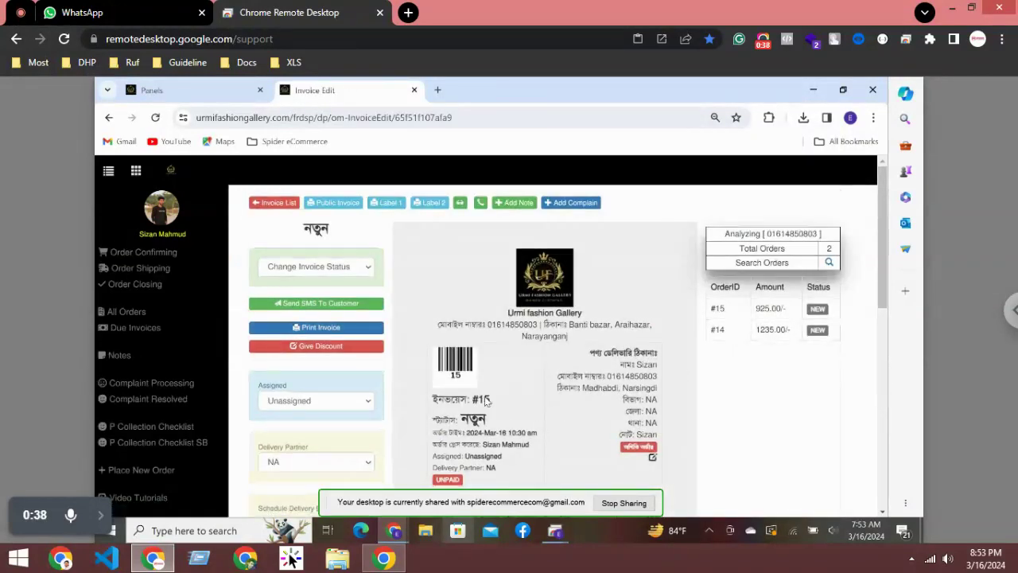
{"action": "scroll", "coordinate": [478, 413], "scroll_direction": "down", "scroll_amount": 2}
{"action": "scroll", "coordinate": [402, 400], "scroll_direction": "up", "scroll_amount": 2}
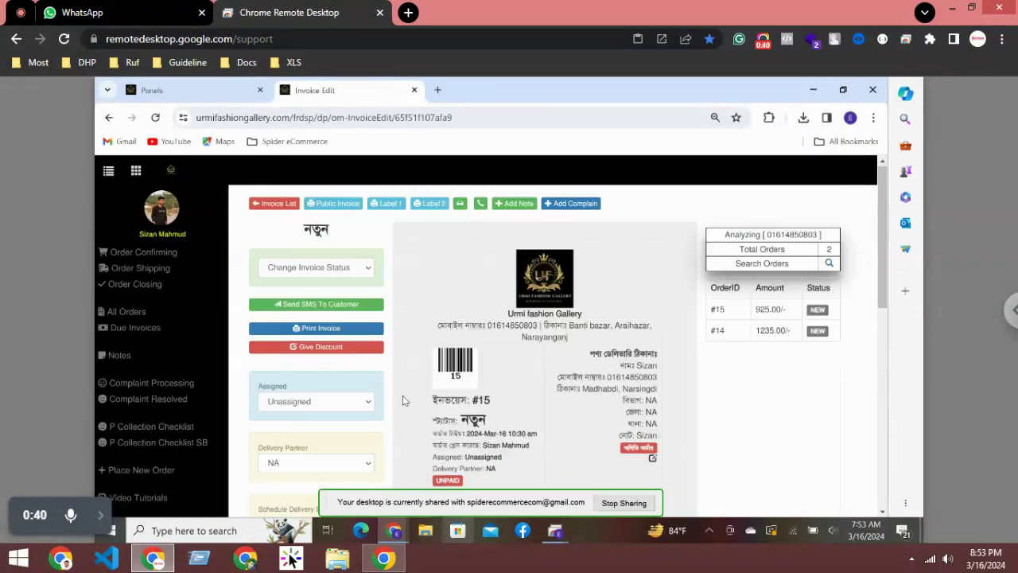
{"action": "left_click", "coordinate": [345, 275]}
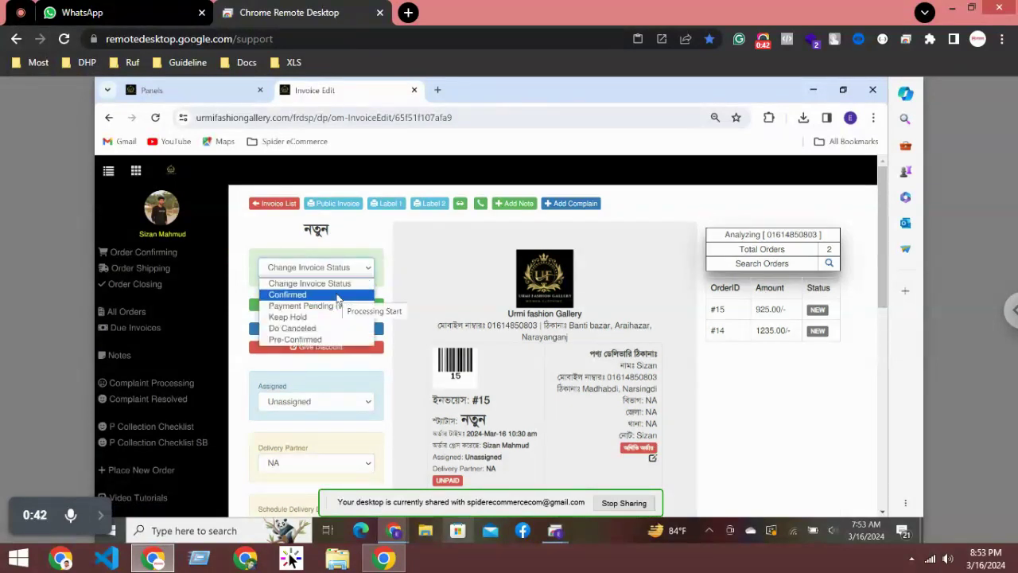
Step: Return to Order Confirming and list only the confirmed orders
{"action": "left_click", "coordinate": [183, 255]}
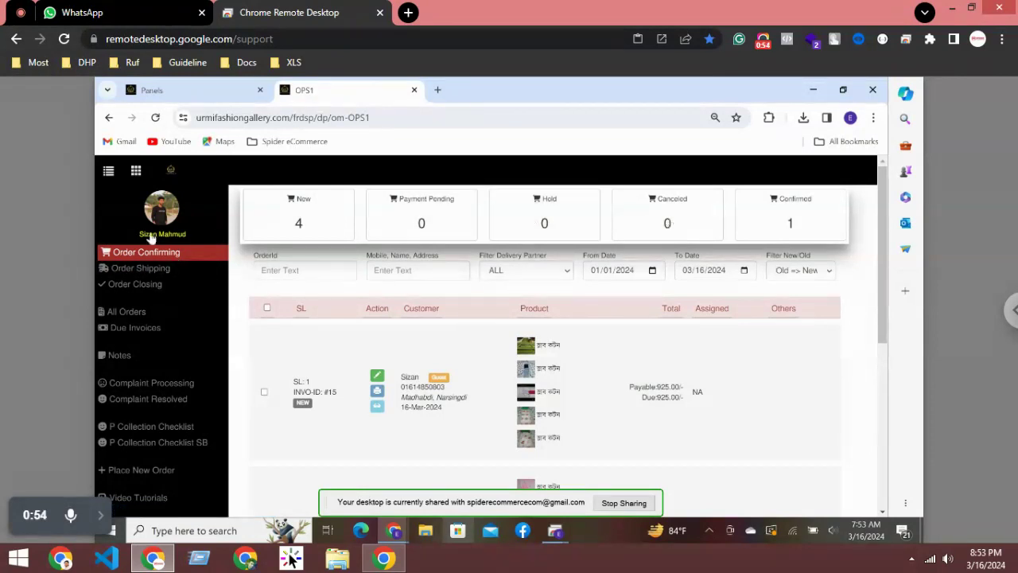
{"action": "left_click", "coordinate": [786, 217]}
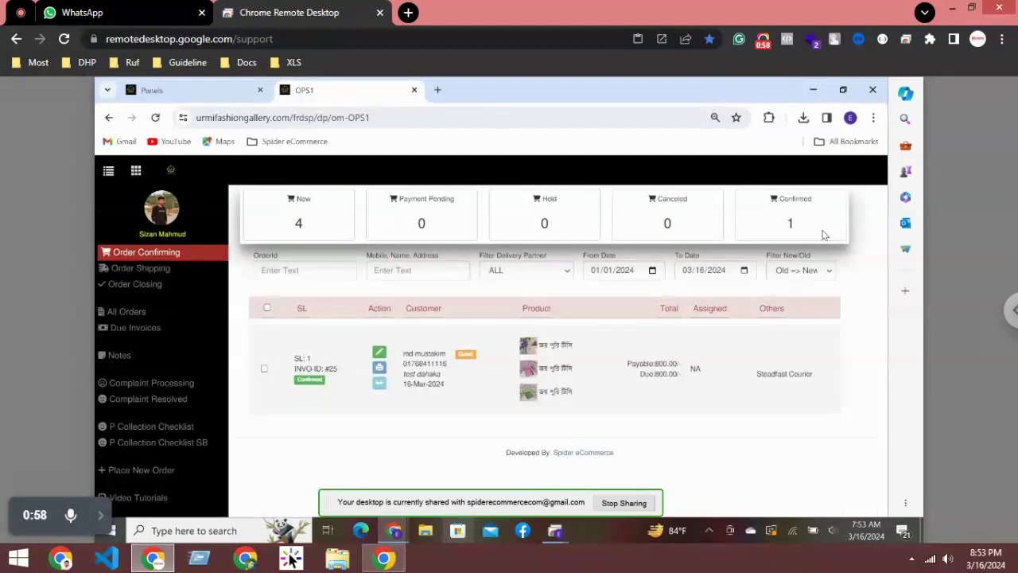
{"action": "left_click", "coordinate": [804, 210]}
Step: Check the Shipped orders in Order Shipping, and the Delivered and Failed orders in Order Closing
{"action": "left_click", "coordinate": [164, 271]}
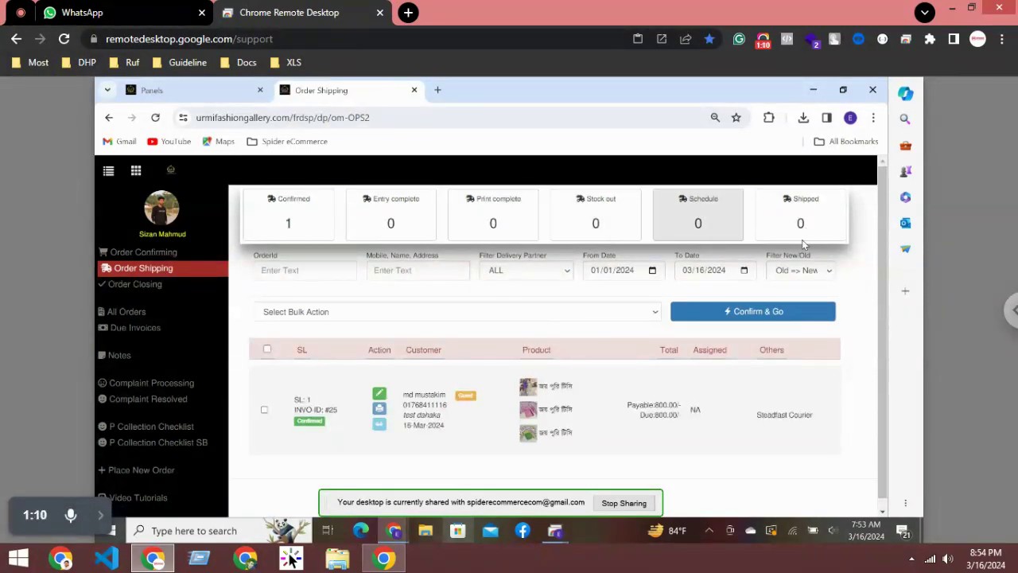
{"action": "left_click", "coordinate": [817, 214]}
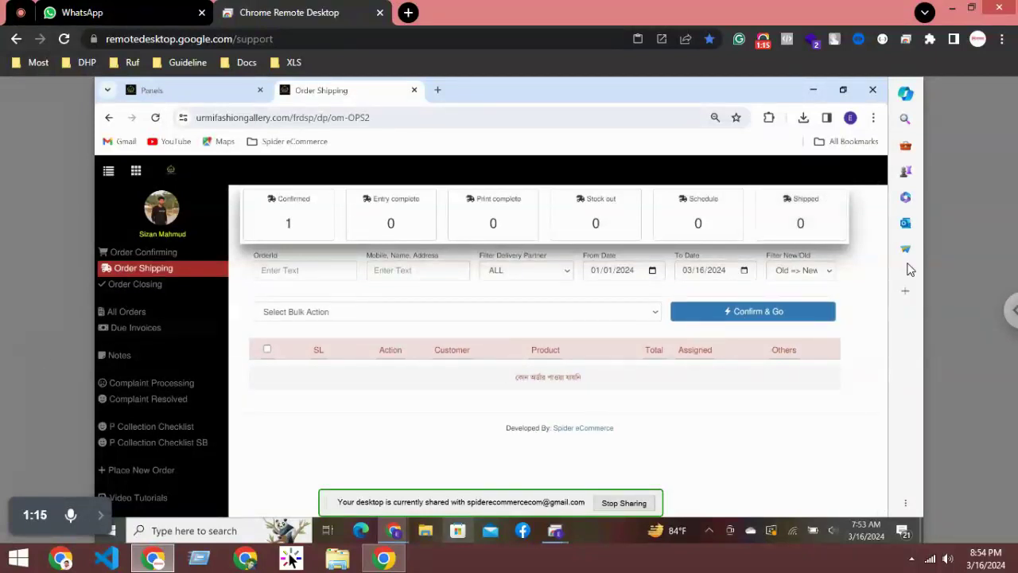
{"action": "left_click", "coordinate": [140, 287]}
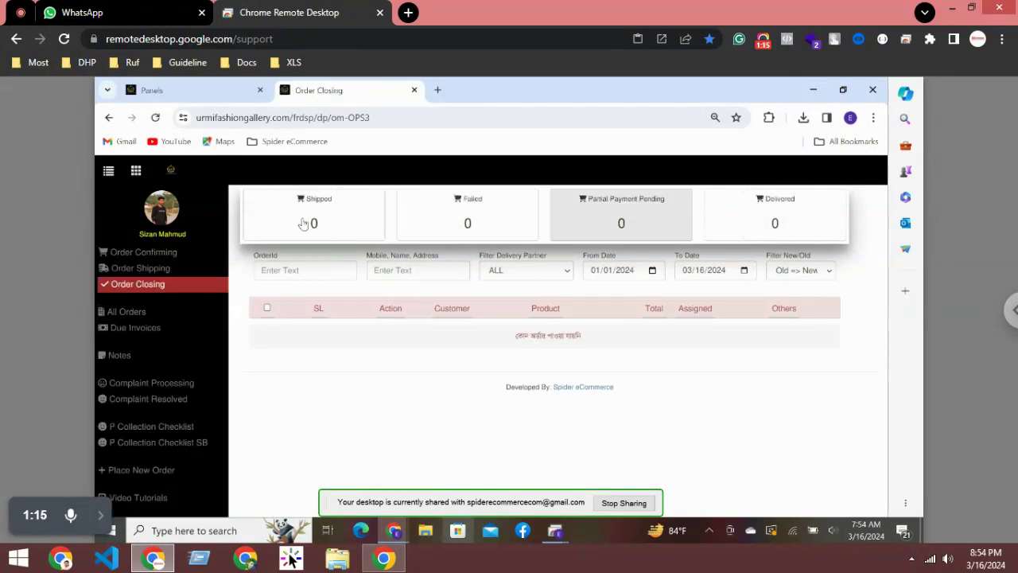
{"action": "left_click", "coordinate": [764, 224]}
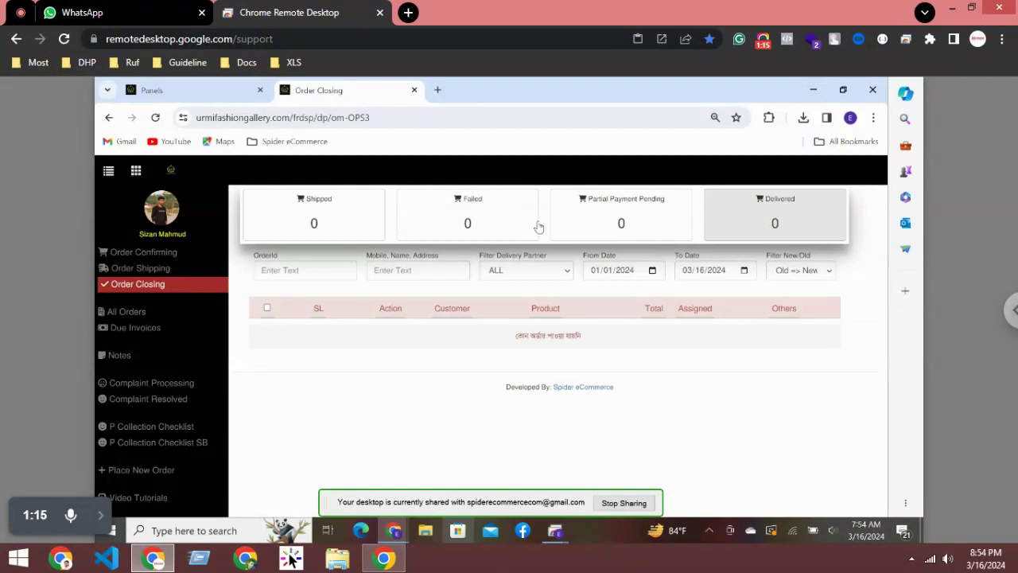
{"action": "left_click", "coordinate": [466, 222]}
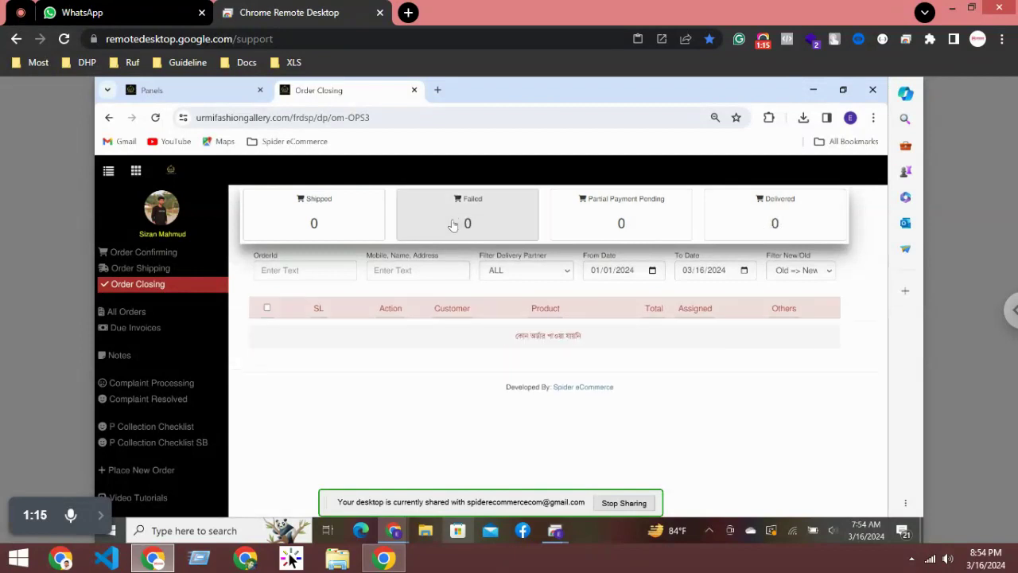
Step: Revisit Order Shipping and Order Confirming, and open the first new order's invoice for editing
{"action": "left_click", "coordinate": [166, 270]}
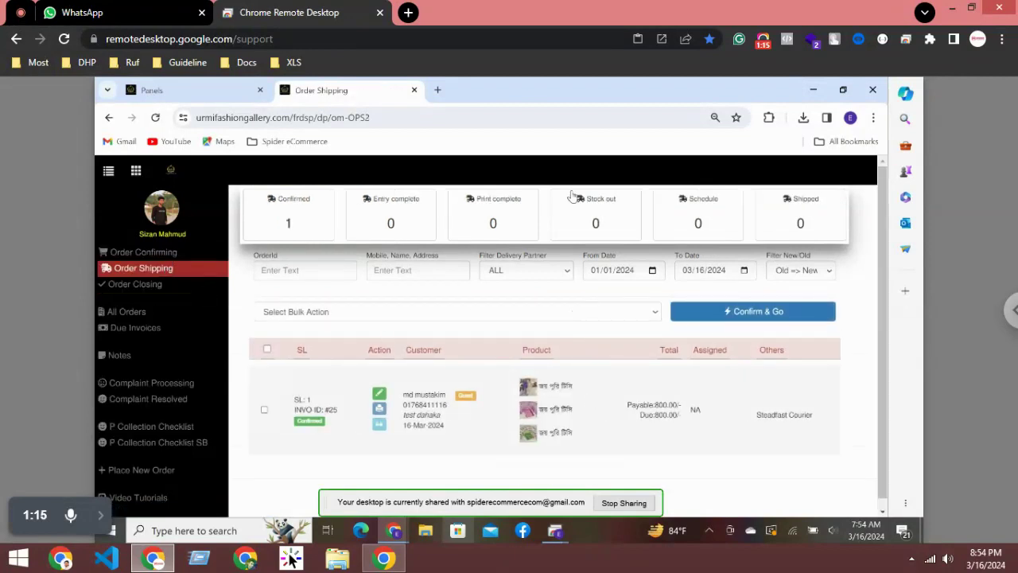
{"action": "left_click", "coordinate": [143, 252]}
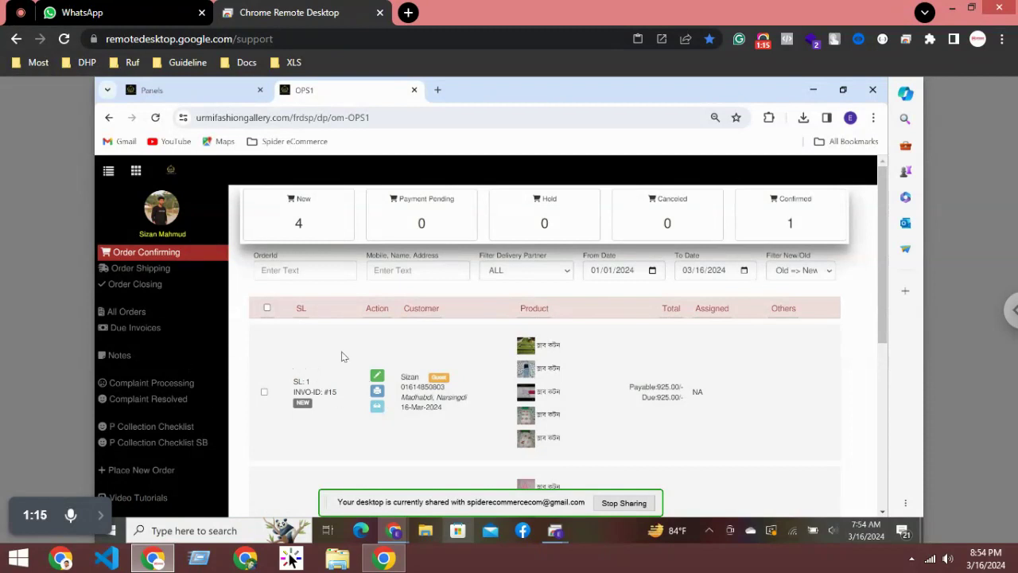
{"action": "left_click", "coordinate": [190, 268]}
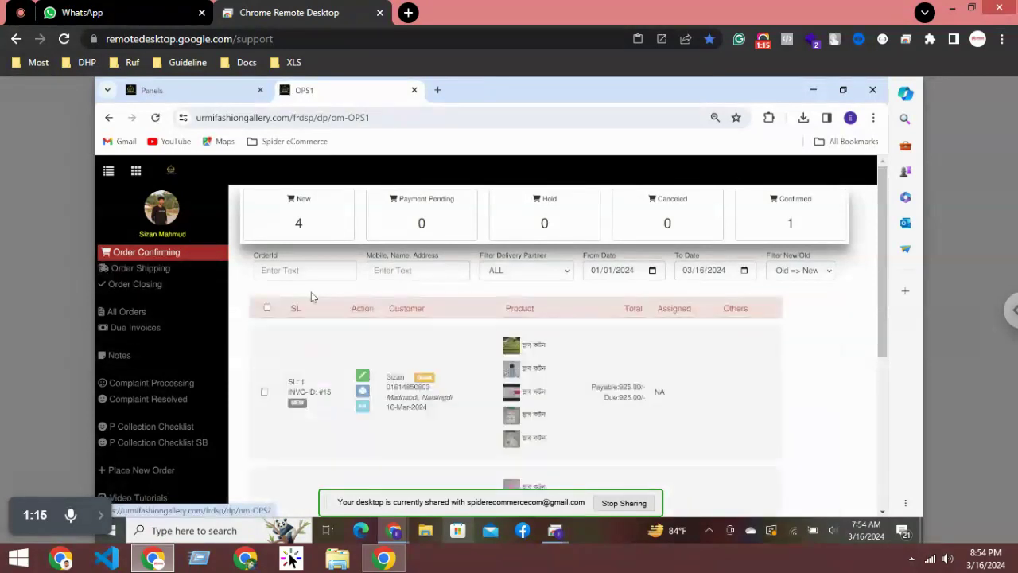
{"action": "left_click", "coordinate": [367, 373]}
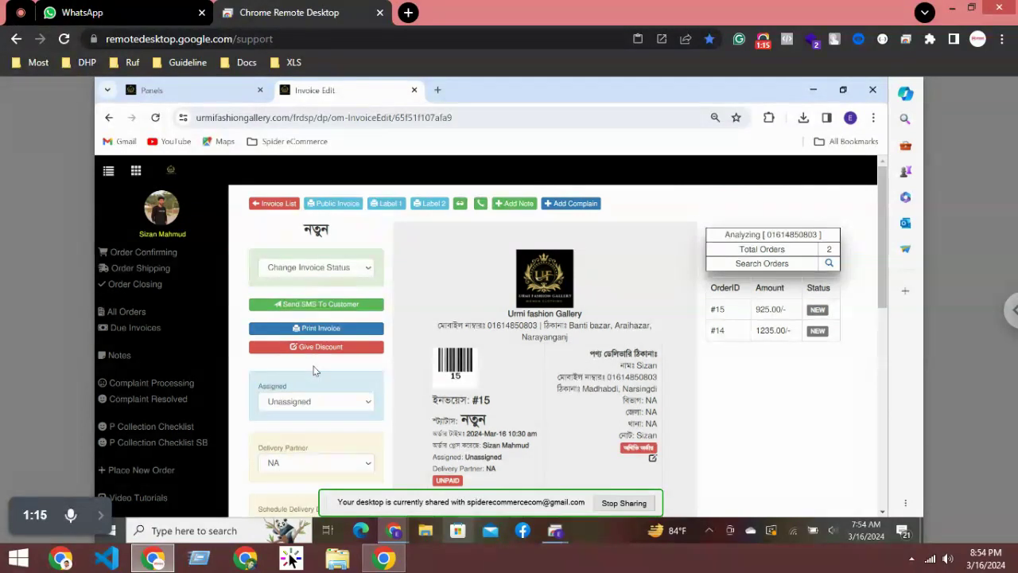
Step: Preview the customer SMS form and the invoice status options without sending or applying anything
{"action": "left_click", "coordinate": [311, 305]}
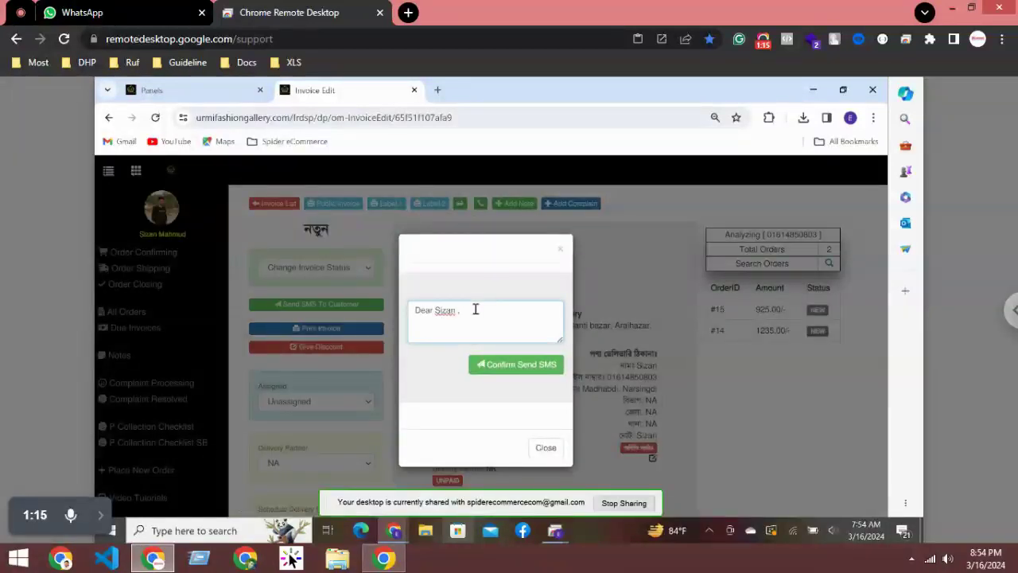
{"action": "type", "text": "10"}
{"action": "left_click", "coordinate": [547, 448]}
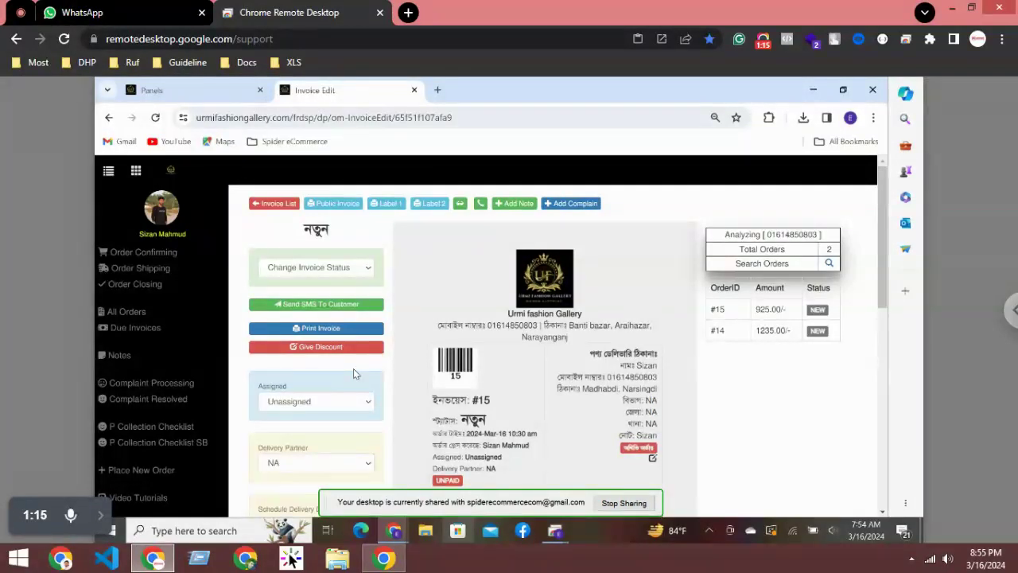
{"action": "left_click", "coordinate": [355, 272]}
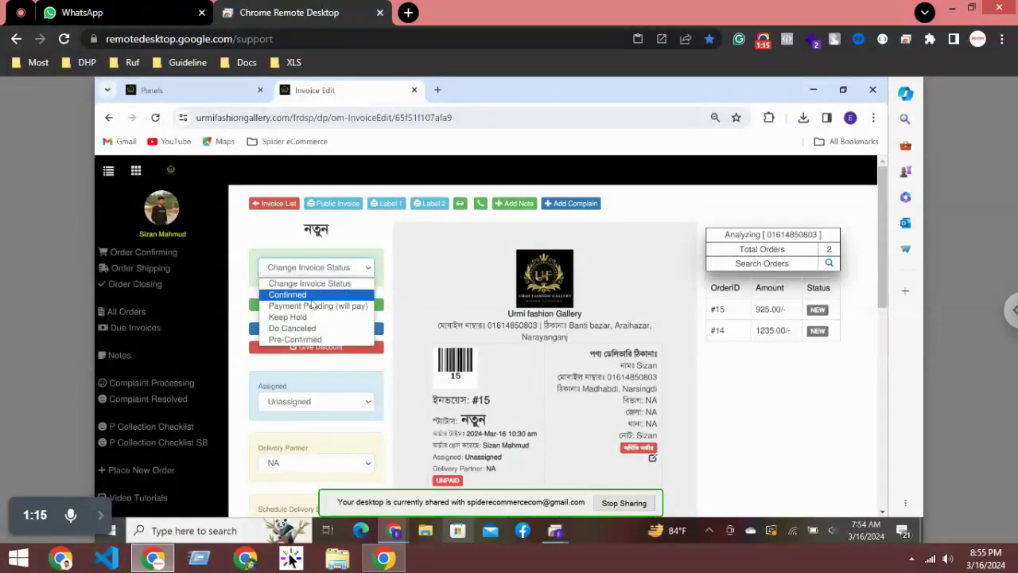
{"action": "left_click", "coordinate": [404, 377]}
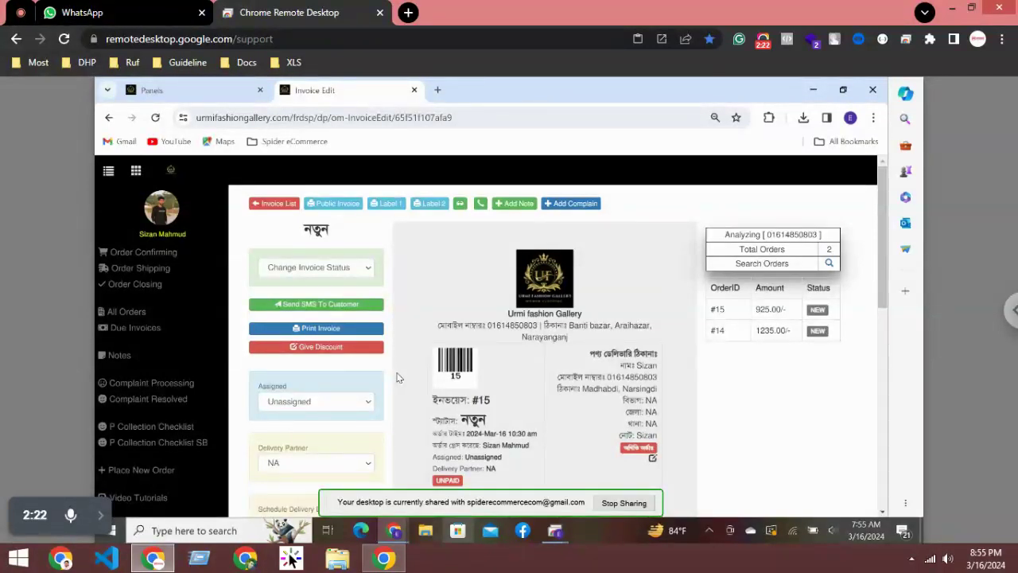
Step: Reopen the first new order from Order Confirming and view its customer SMS form, closing it without sending
{"action": "left_click", "coordinate": [164, 256]}
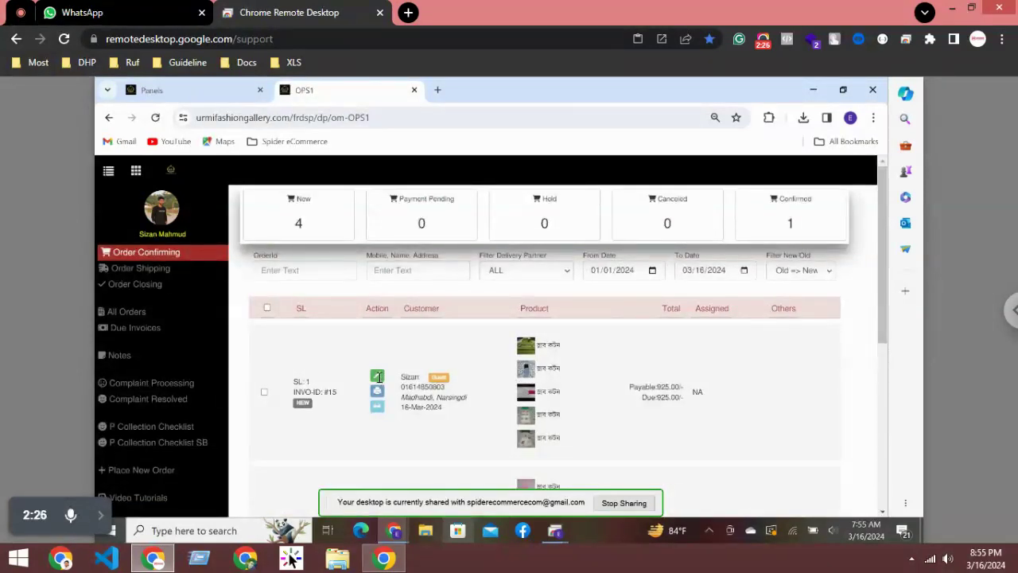
{"action": "left_click", "coordinate": [377, 376]}
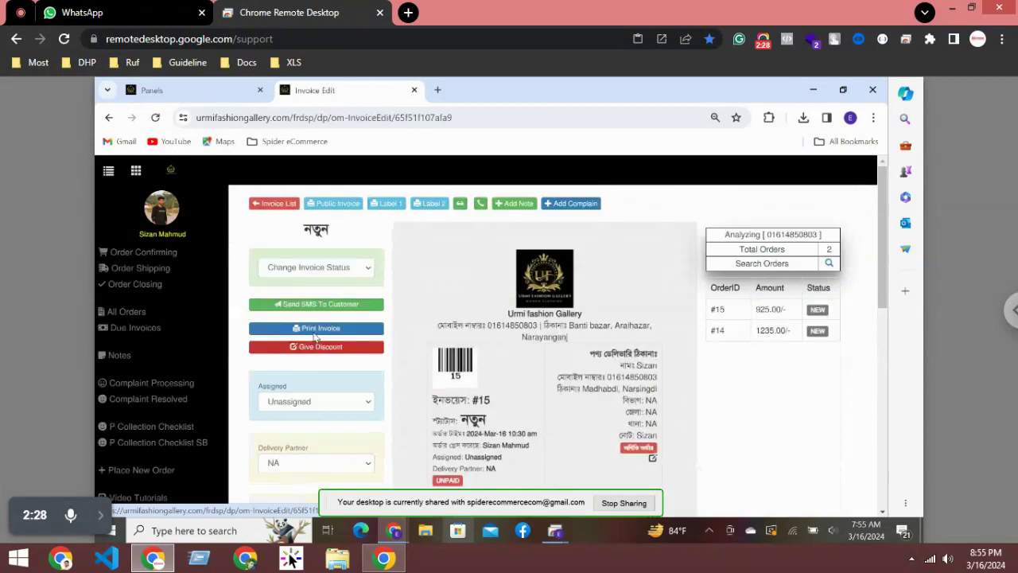
{"action": "left_click", "coordinate": [315, 305]}
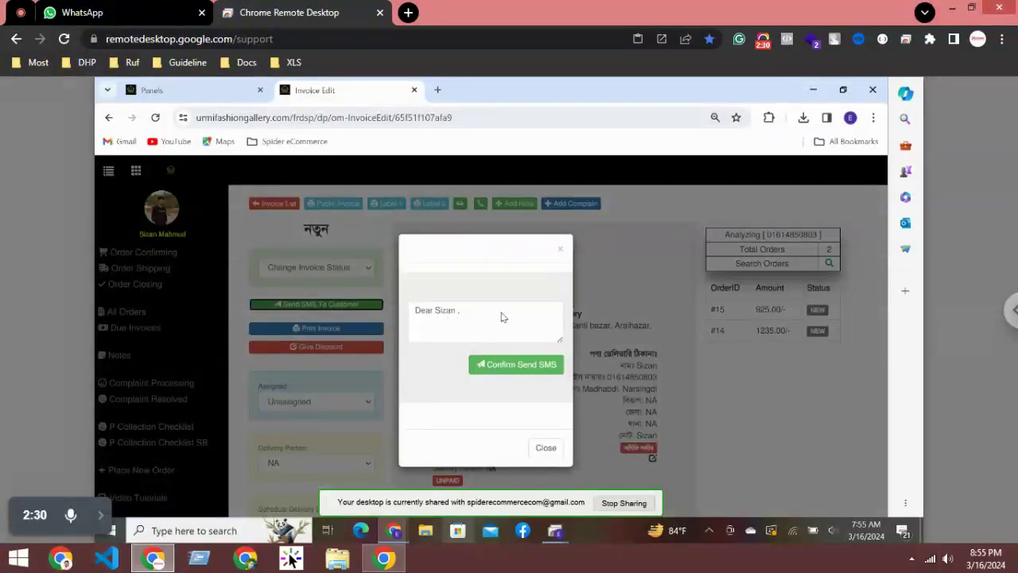
{"action": "left_click", "coordinate": [503, 312]}
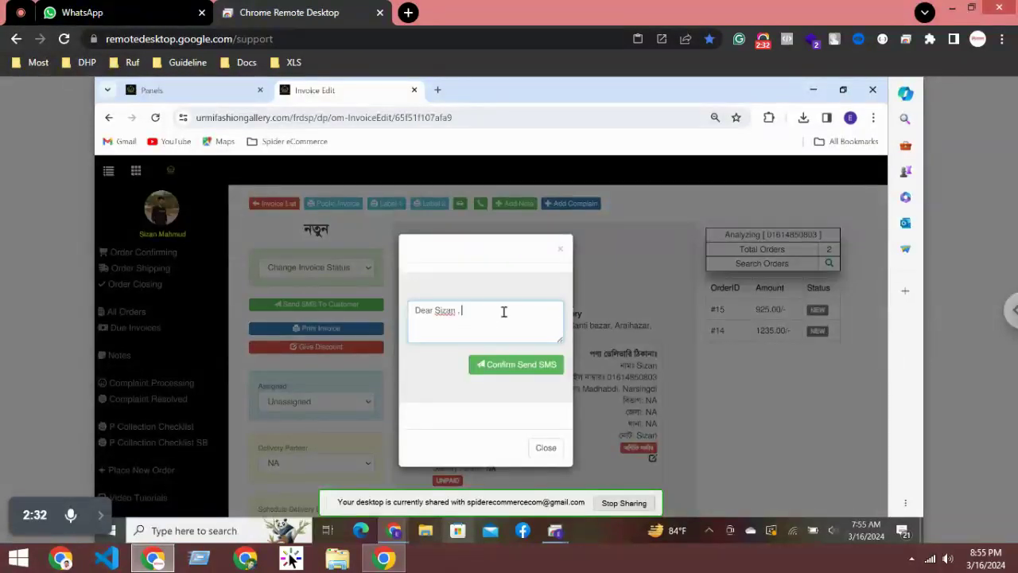
{"action": "left_click", "coordinate": [547, 450]}
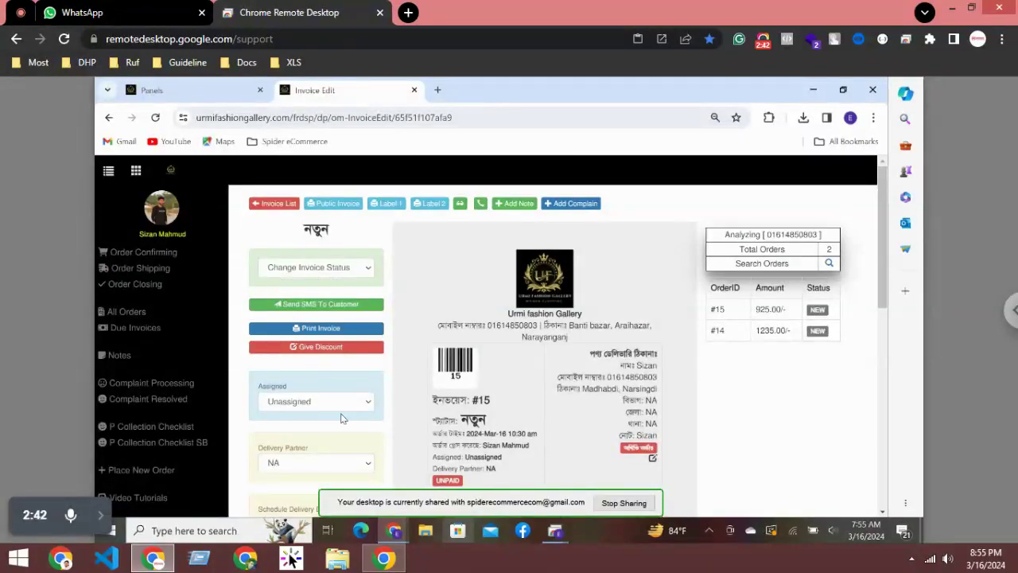
Step: Open the Theme Customizer from the overview of all panels
{"action": "left_click", "coordinate": [140, 174]}
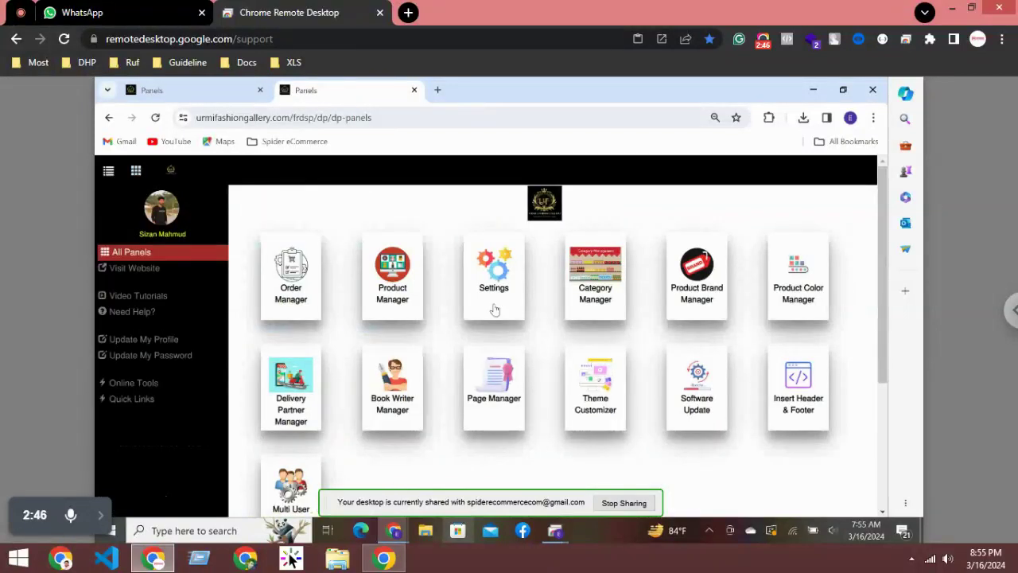
{"action": "left_click", "coordinate": [684, 346]}
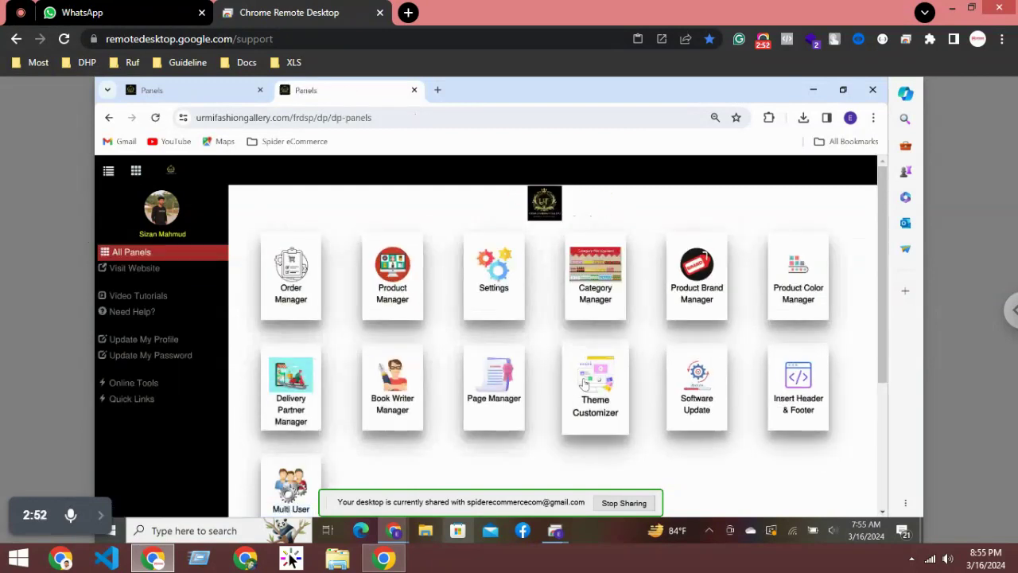
{"action": "left_click", "coordinate": [596, 382]}
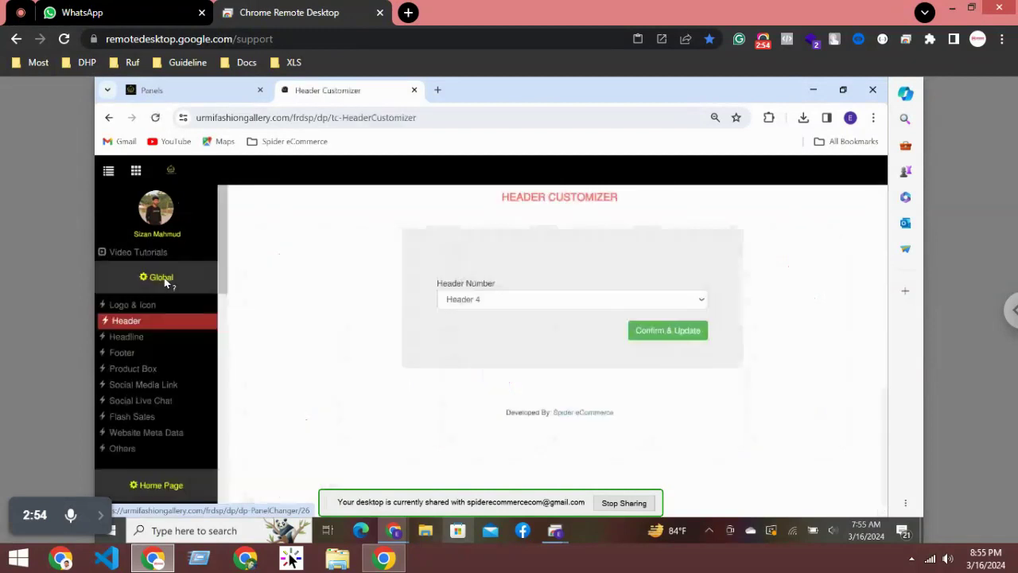
Step: Find and open the Delivery Charge settings within the Theme Customizer
{"action": "scroll", "coordinate": [132, 436], "scroll_direction": "down", "scroll_amount": 1}
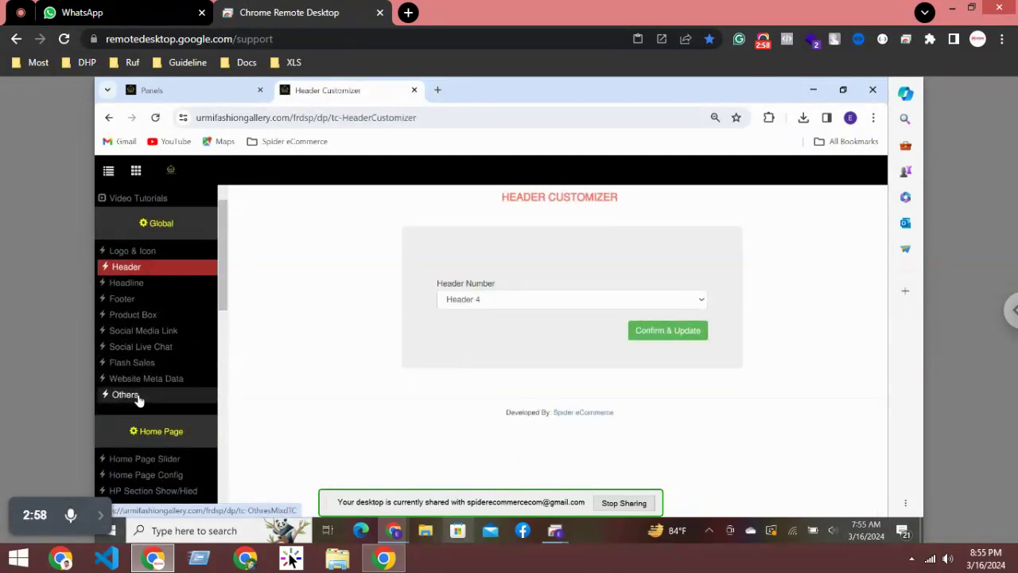
{"action": "scroll", "coordinate": [139, 400], "scroll_direction": "down", "scroll_amount": 2}
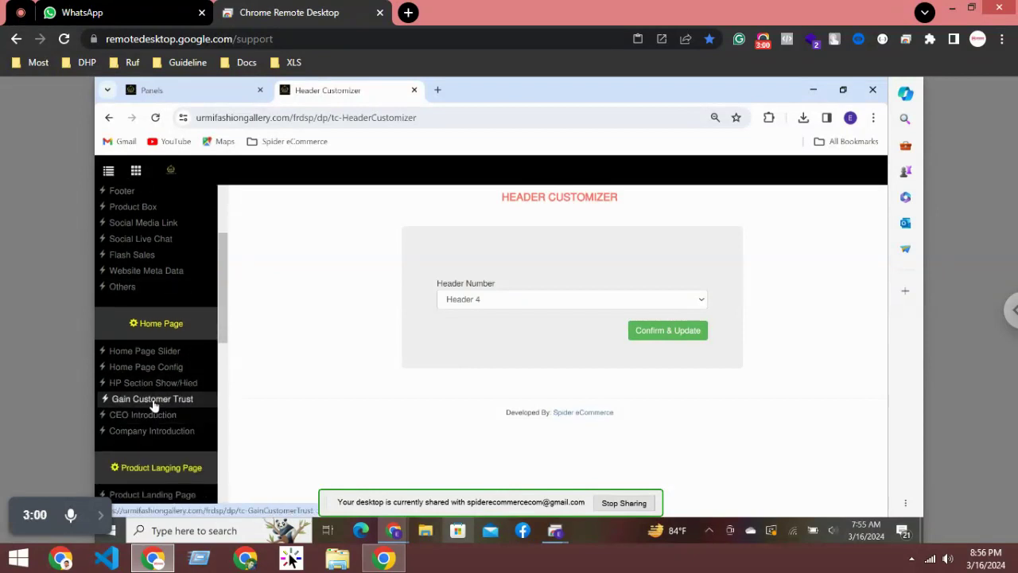
{"action": "scroll", "coordinate": [153, 402], "scroll_direction": "down", "scroll_amount": 5}
{"action": "scroll", "coordinate": [159, 389], "scroll_direction": "up", "scroll_amount": 4}
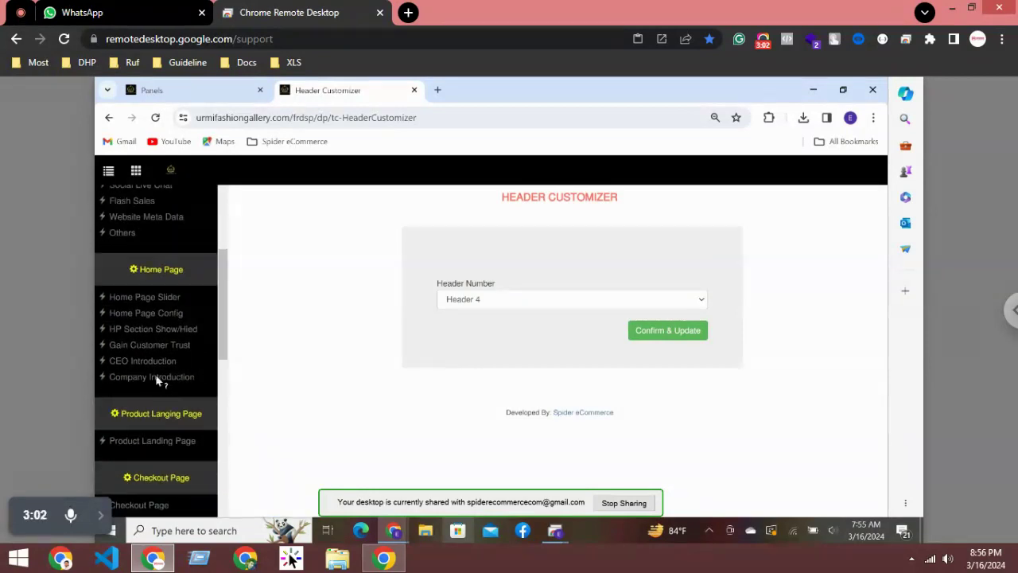
{"action": "scroll", "coordinate": [159, 373], "scroll_direction": "up", "scroll_amount": 2}
{"action": "scroll", "coordinate": [159, 390], "scroll_direction": "down", "scroll_amount": 4}
{"action": "left_click", "coordinate": [151, 397]}
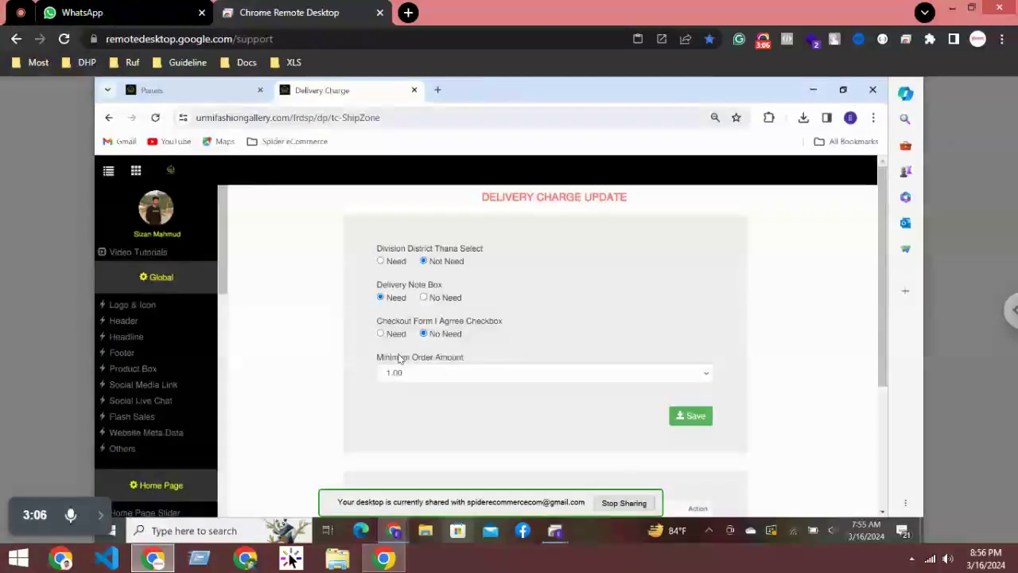
Step: Add an entry on the Delivery Charge Update page
{"action": "scroll", "coordinate": [490, 387], "scroll_direction": "down", "scroll_amount": 3}
{"action": "left_click", "coordinate": [540, 408]}
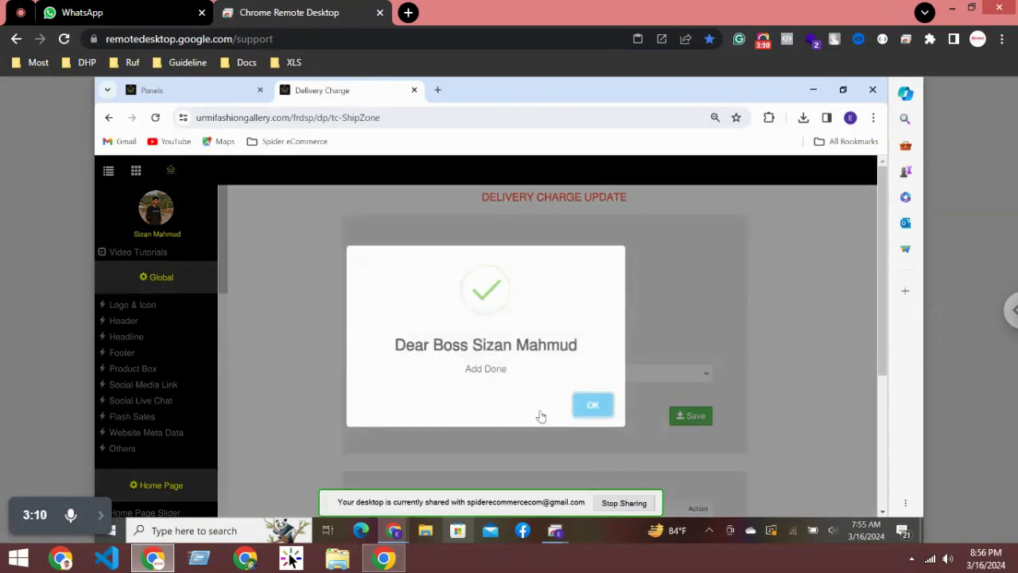
Step: Name the third delivery zone Free, keep its charge at 0.00, and save that row
{"action": "left_click", "coordinate": [598, 405]}
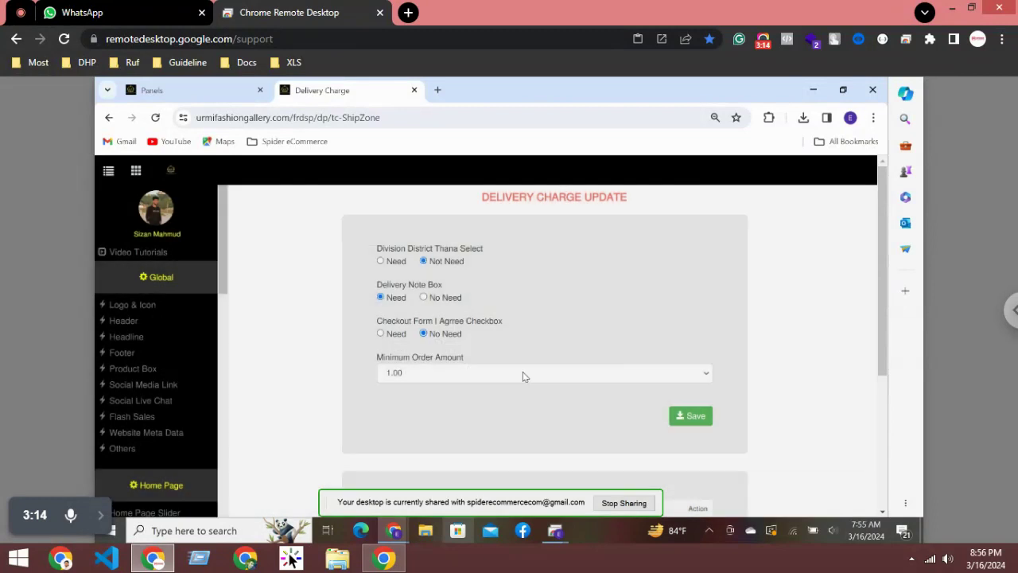
{"action": "scroll", "coordinate": [523, 376], "scroll_direction": "down", "scroll_amount": 3}
{"action": "left_click", "coordinate": [430, 365]}
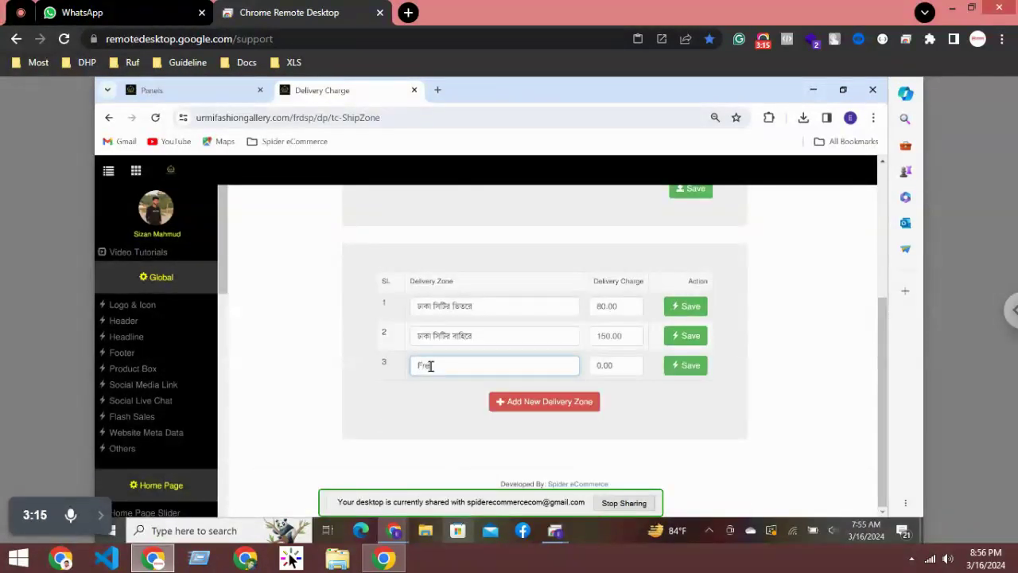
{"action": "type", "text": "Free"}
{"action": "left_click", "coordinate": [687, 367]}
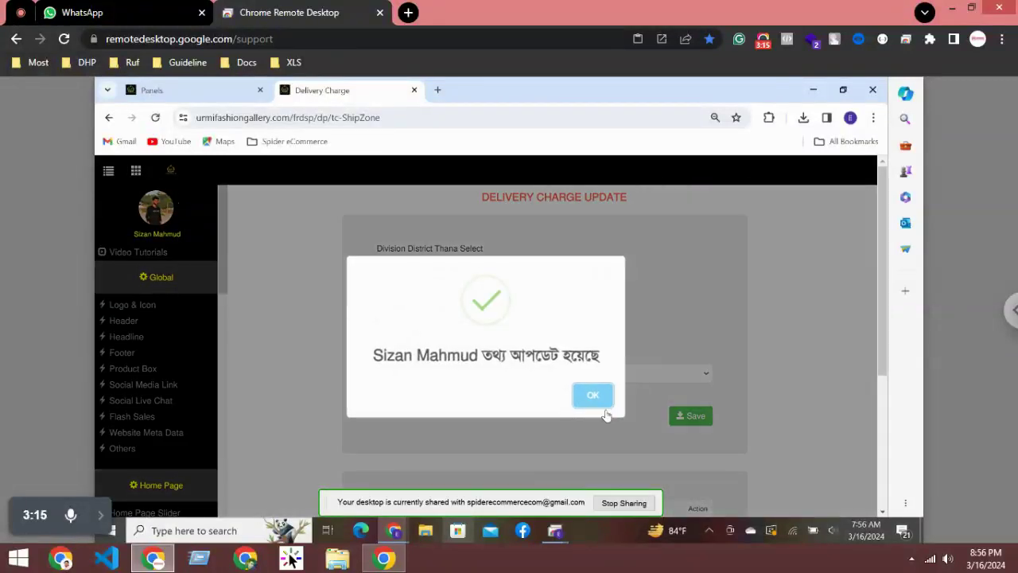
{"action": "left_click", "coordinate": [703, 410]}
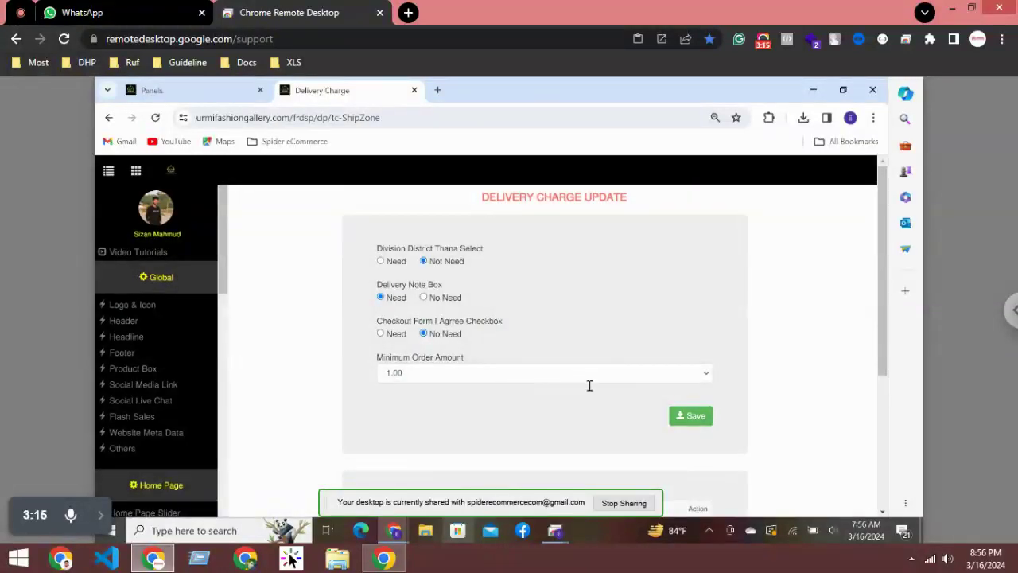
Step: Set the first delivery zone's charge to 100.00 and save that row
{"action": "scroll", "coordinate": [586, 384], "scroll_direction": "down", "scroll_amount": 3}
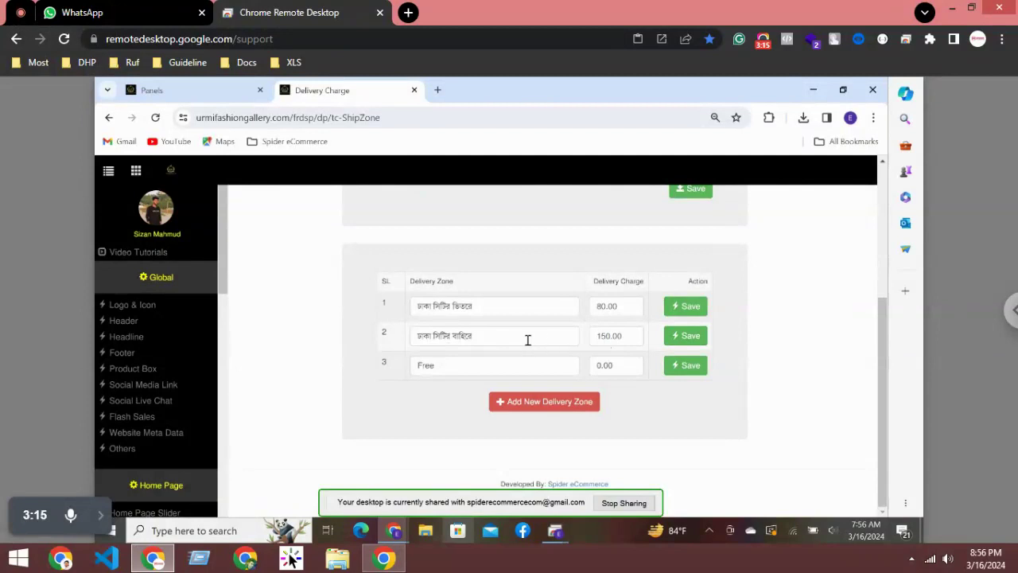
{"action": "left_click", "coordinate": [606, 309]}
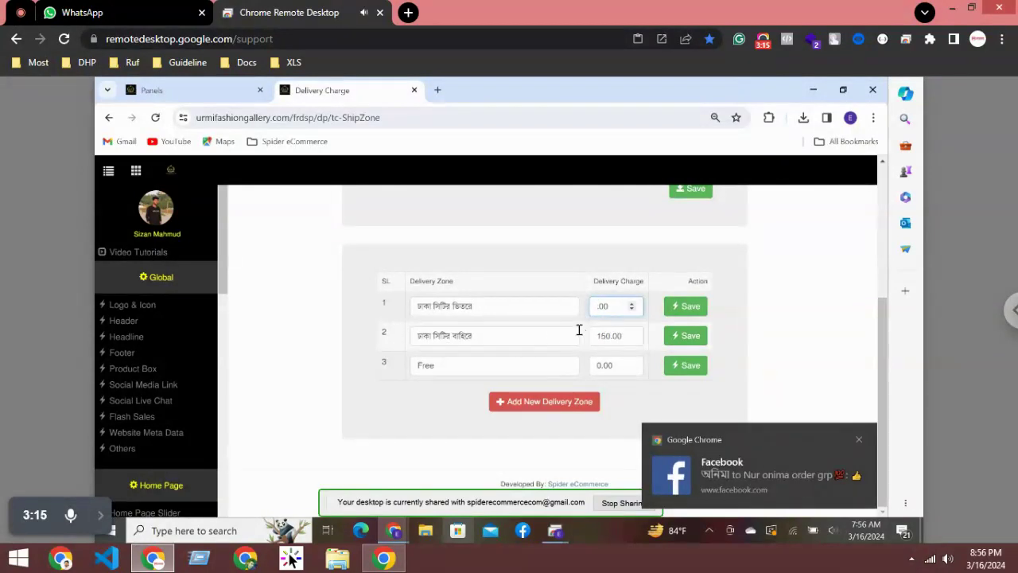
{"action": "type", "text": "100"}
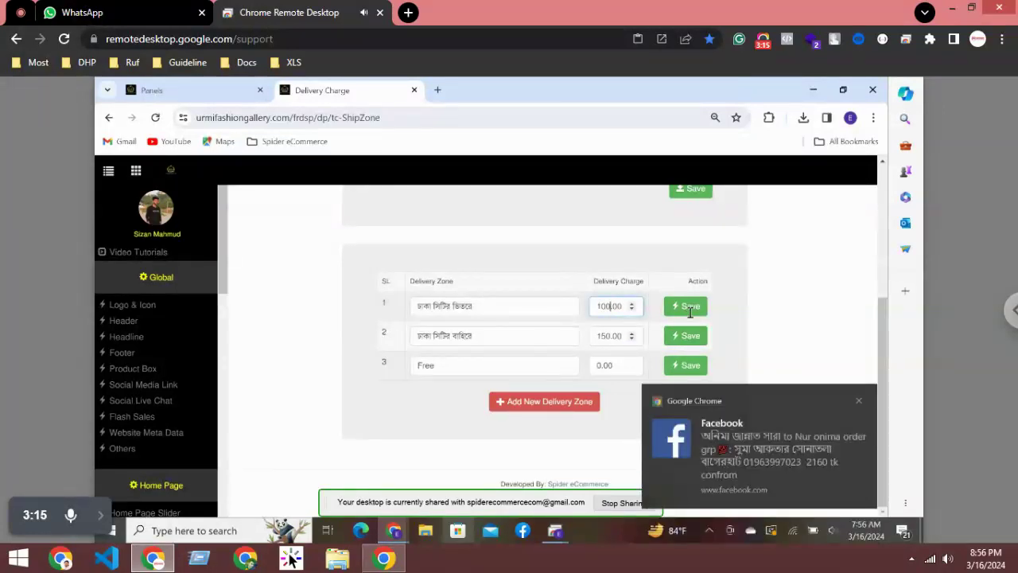
{"action": "double_click", "coordinate": [460, 309]}
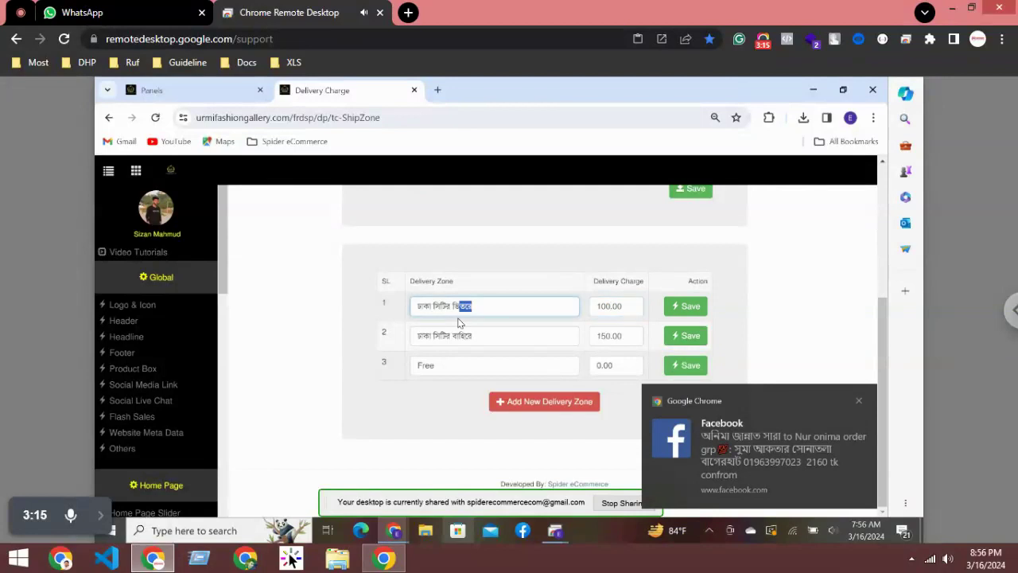
{"action": "left_click", "coordinate": [688, 308]}
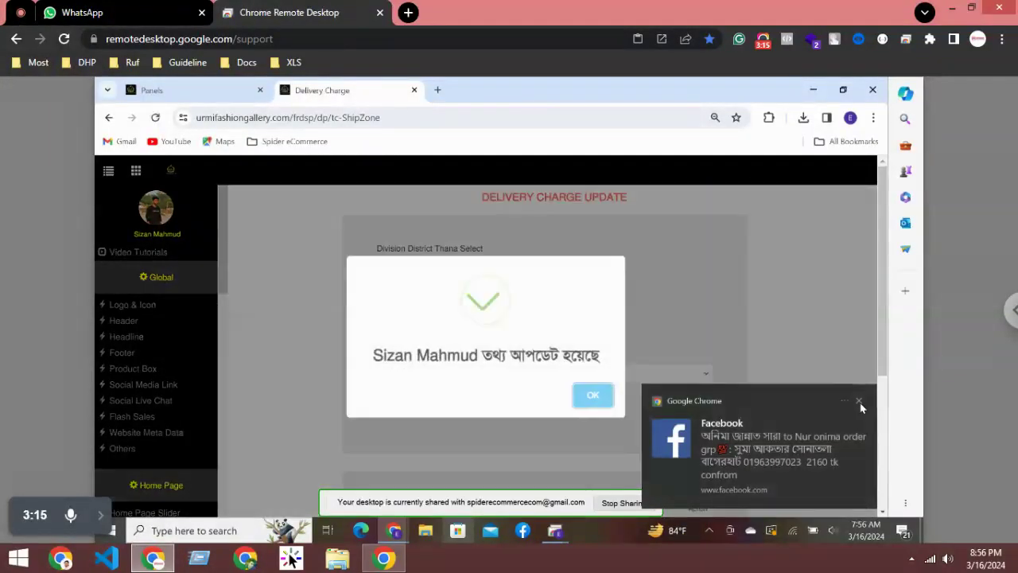
{"action": "left_click", "coordinate": [590, 395]}
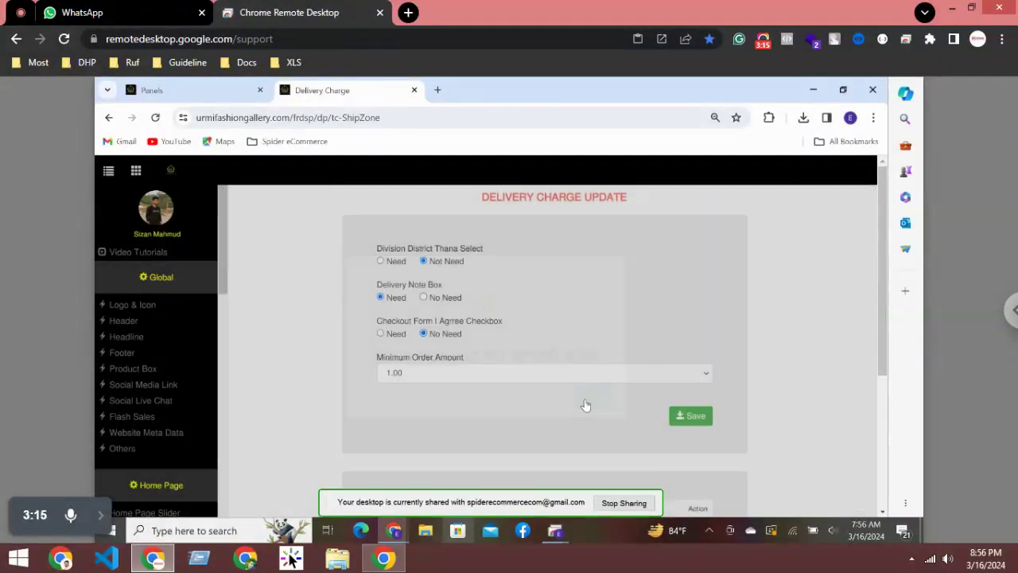
Step: Add another new delivery zone below the Free zone, dismissing the desktop notification
{"action": "scroll", "coordinate": [569, 370], "scroll_direction": "down", "scroll_amount": 3}
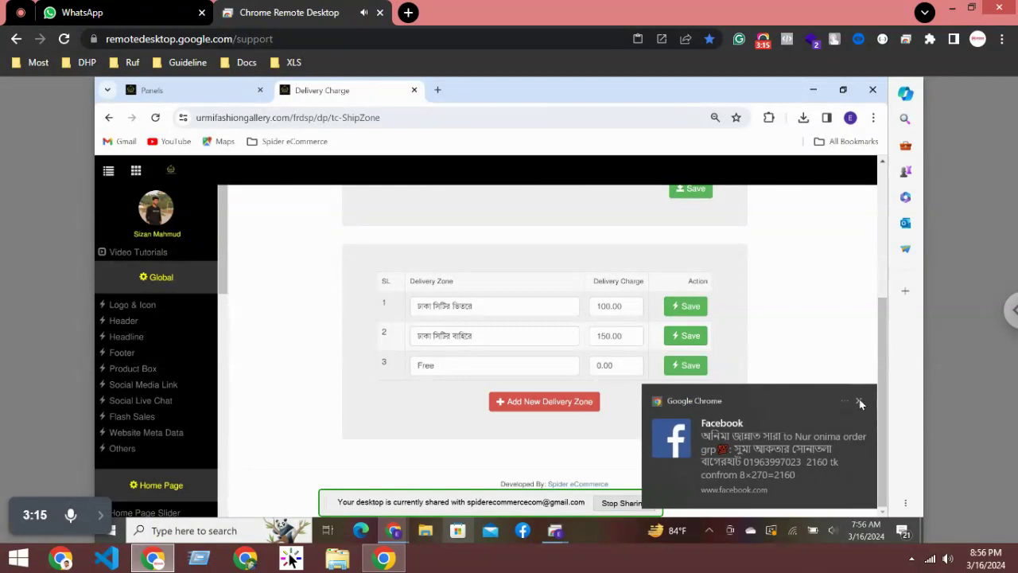
{"action": "left_click", "coordinate": [860, 402]}
{"action": "left_click", "coordinate": [576, 402]}
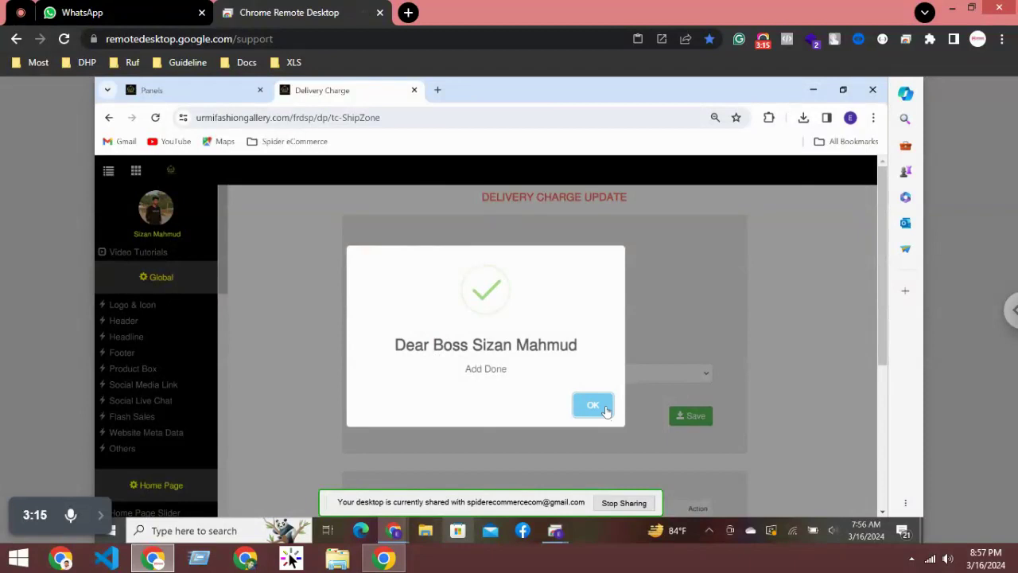
{"action": "left_click", "coordinate": [603, 408]}
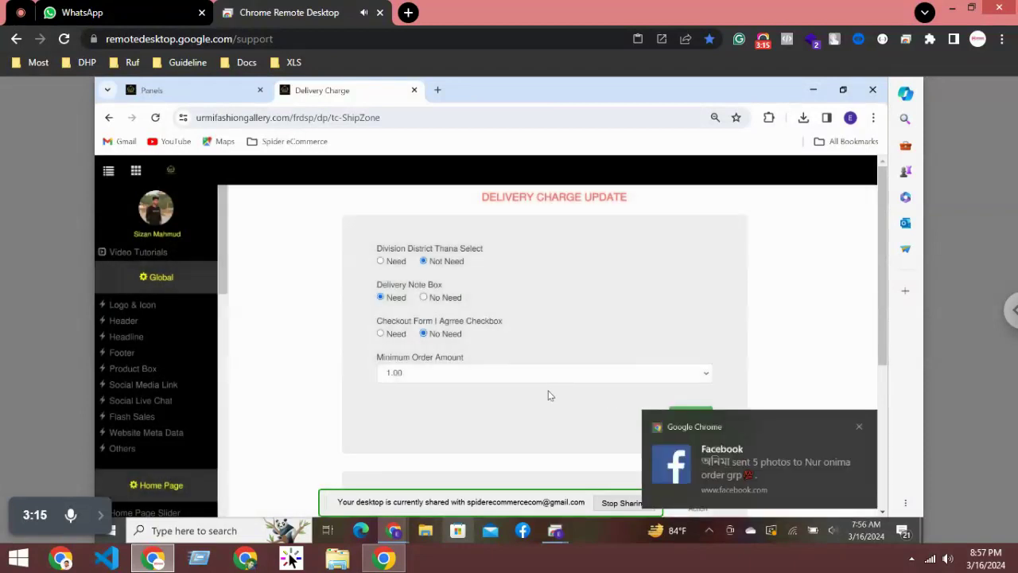
Step: Name the fourth delivery zone Free and save that row
{"action": "scroll", "coordinate": [538, 393], "scroll_direction": "down", "scroll_amount": 3}
{"action": "left_click", "coordinate": [595, 365]}
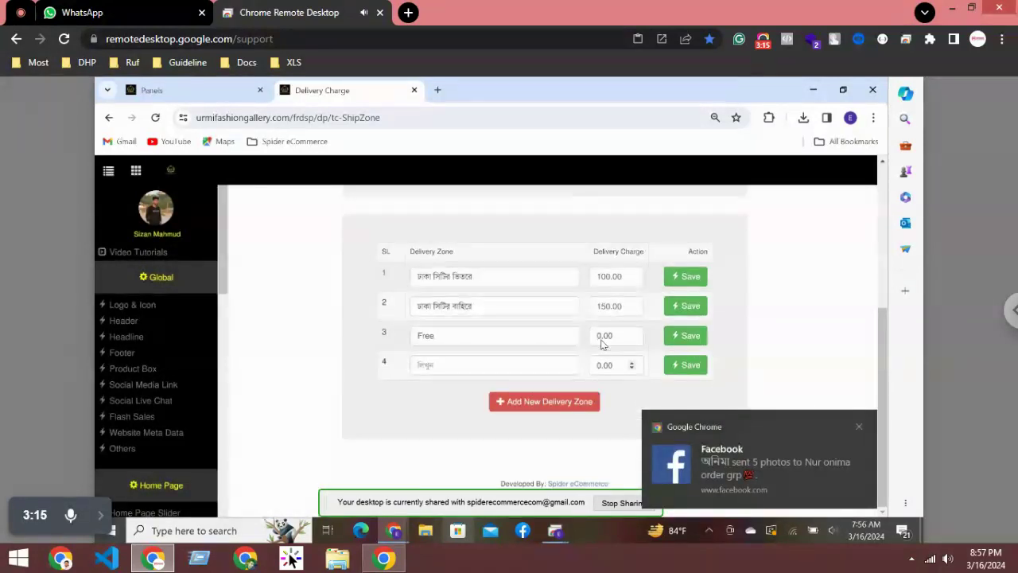
{"action": "left_click", "coordinate": [600, 346]}
{"action": "left_click", "coordinate": [504, 366]}
{"action": "type", "text": "Free"}
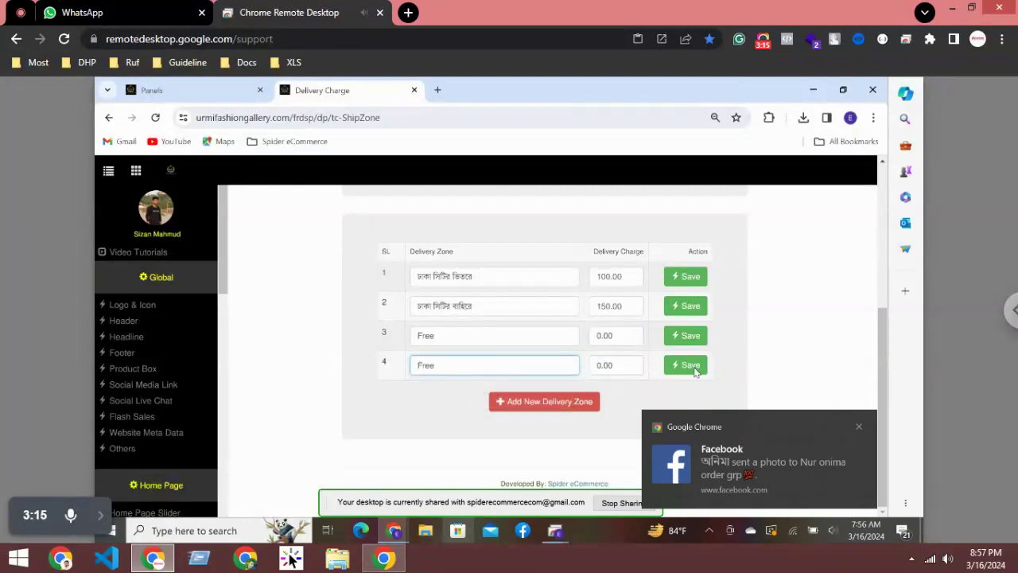
{"action": "left_click", "coordinate": [688, 368]}
{"action": "left_click", "coordinate": [689, 367]}
Step: Clear the third delivery zone's name and set its delivery charge to 200
{"action": "left_click", "coordinate": [518, 366]}
{"action": "left_click", "coordinate": [475, 340]}
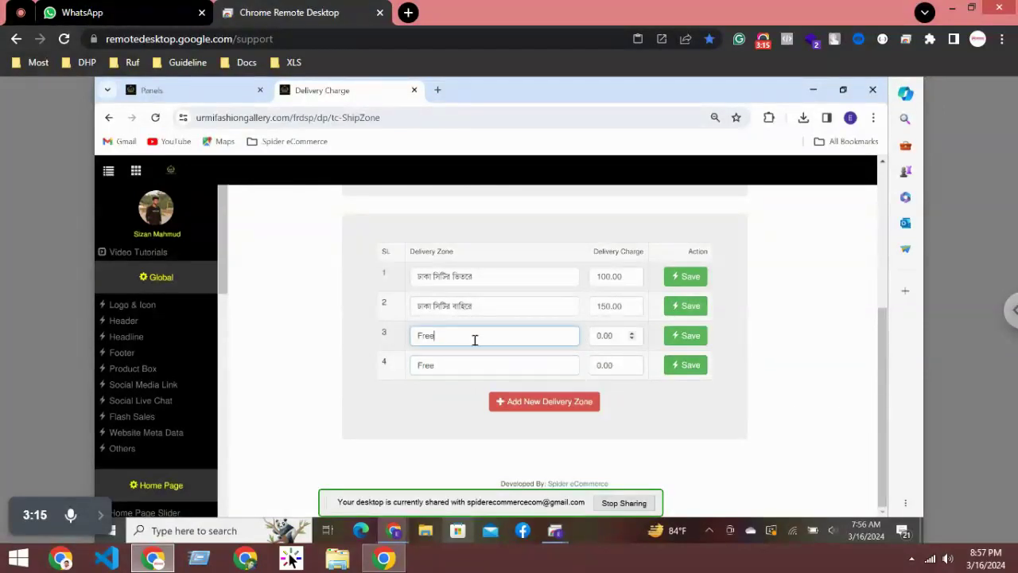
{"action": "key", "text": "BackSpace"}
{"action": "key", "text": "BackSpace"}
{"action": "key", "text": "BackSpace"}
{"action": "key", "text": "BackSpace"}
{"action": "left_click", "coordinate": [604, 335]}
{"action": "key", "text": "BackSpace"}
{"action": "key", "text": "BackSpace"}
{"action": "key", "text": "BackSpace"}
{"action": "type", "text": "200"}
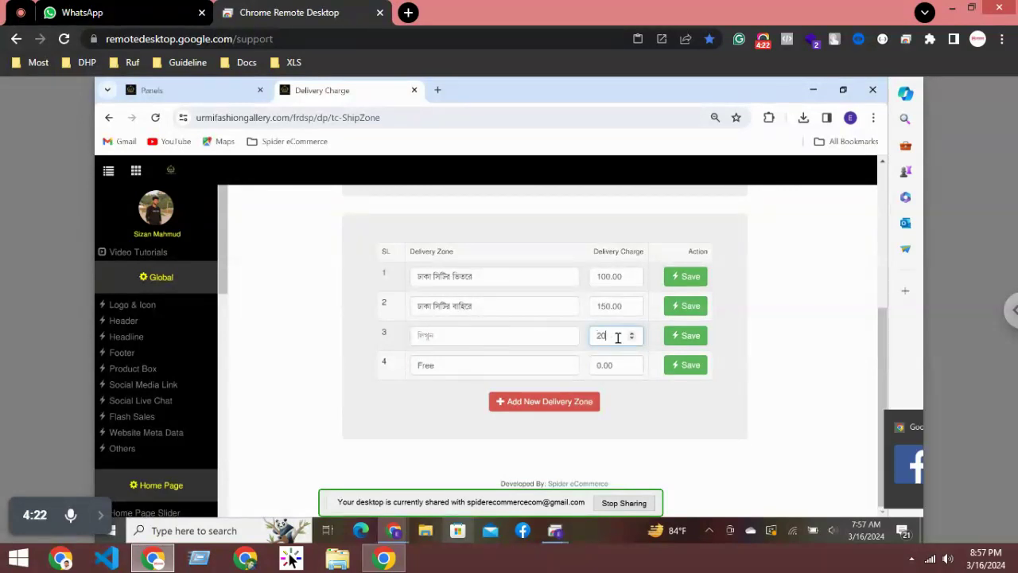
Step: Enter Big as the name of the third delivery zone
{"action": "left_click", "coordinate": [497, 337]}
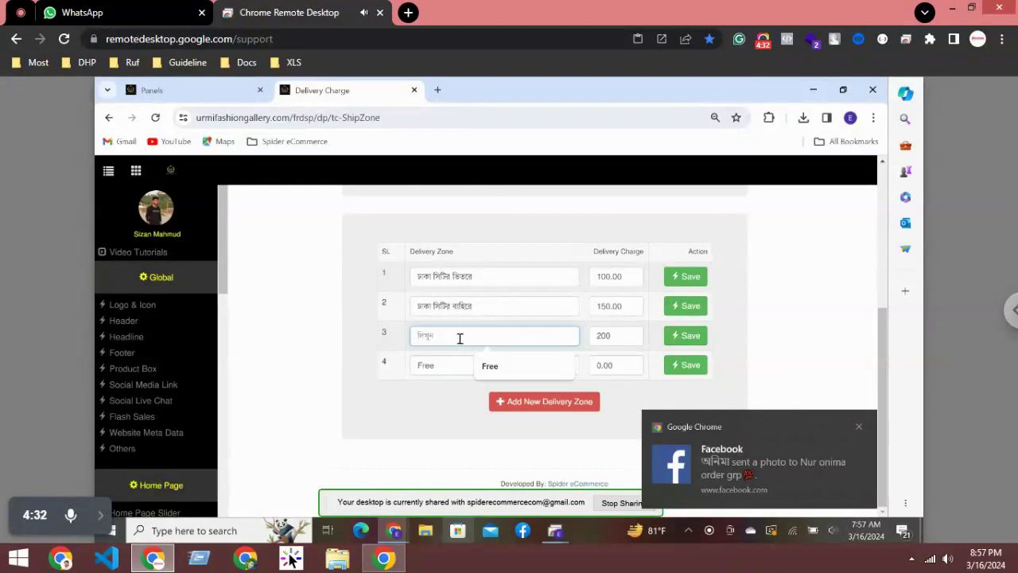
{"action": "type", "text": "Big"}
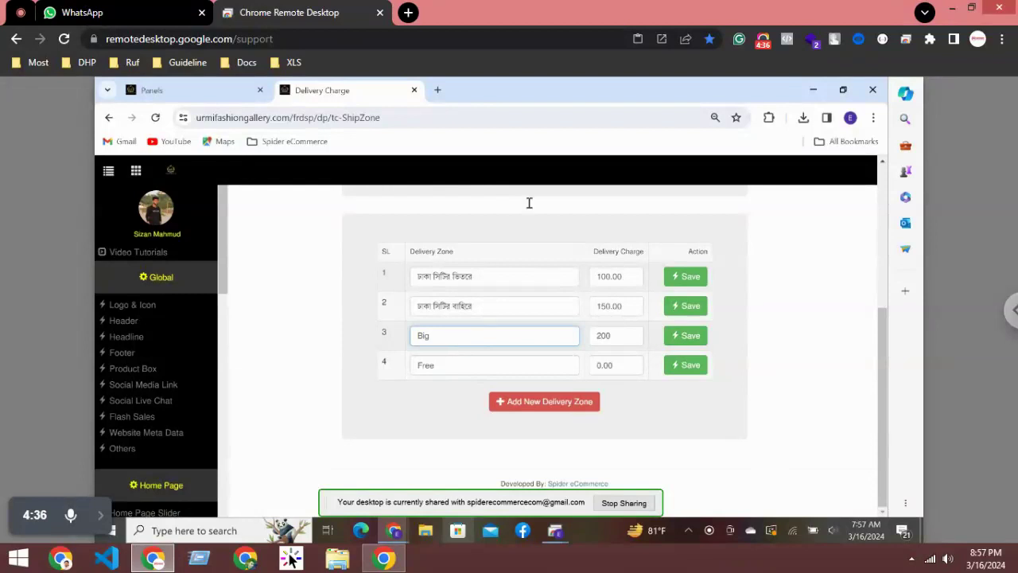
{"action": "left_click", "coordinate": [408, 12]}
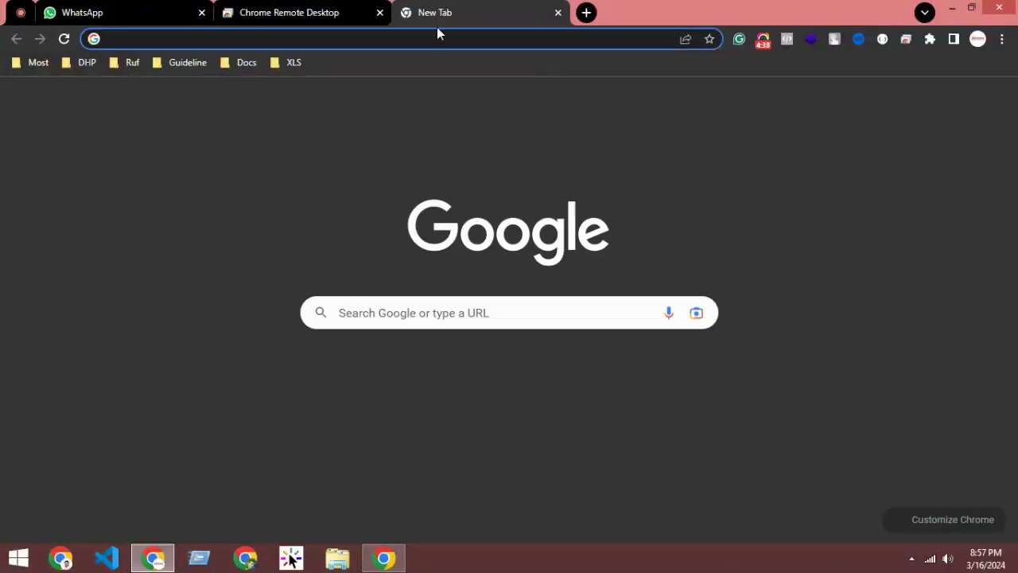
{"action": "left_click", "coordinate": [559, 12]}
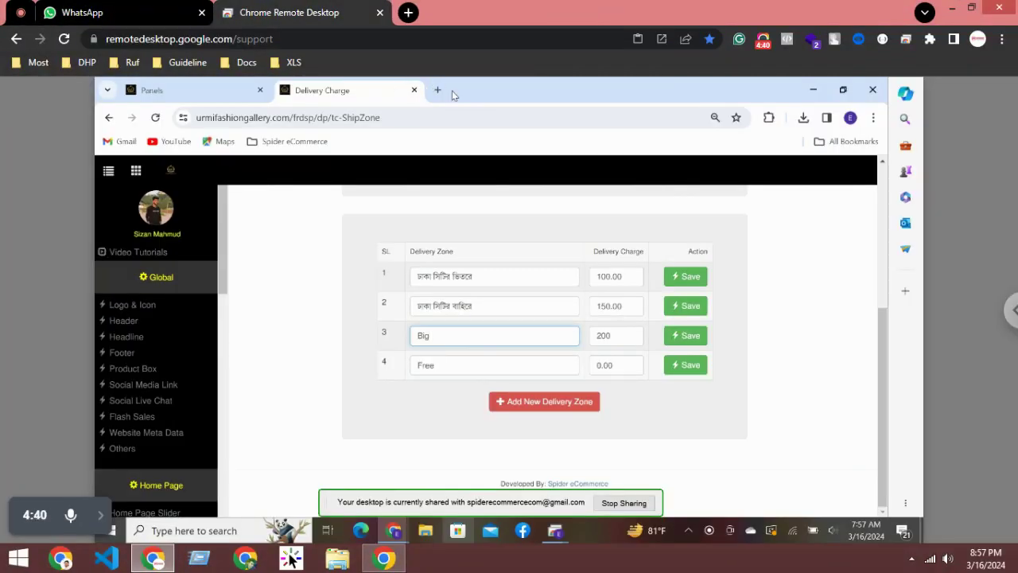
Step: Replace the third delivery zone's name with Wait
{"action": "key", "text": "BackSpace"}
{"action": "type", "text": "t"}
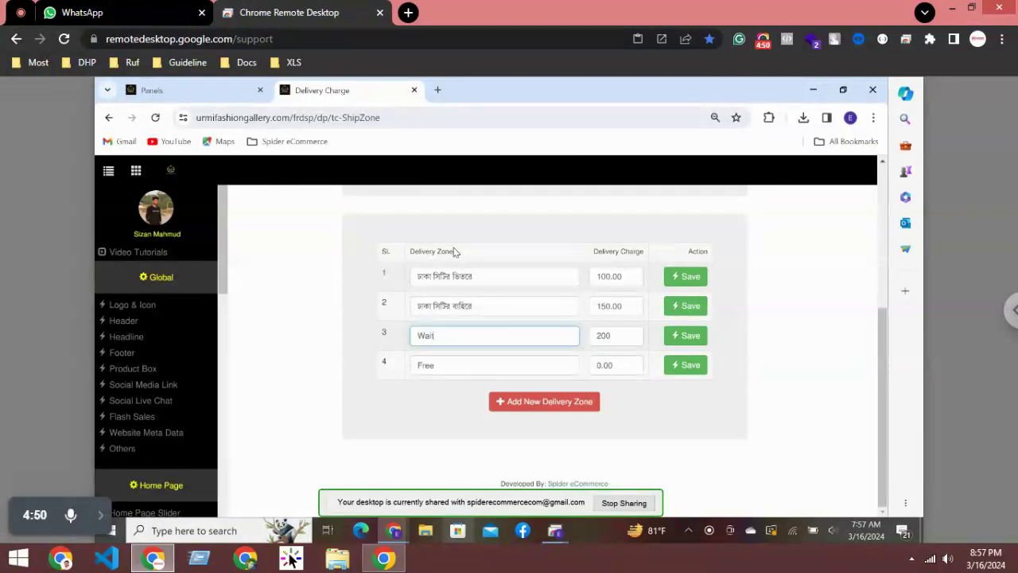